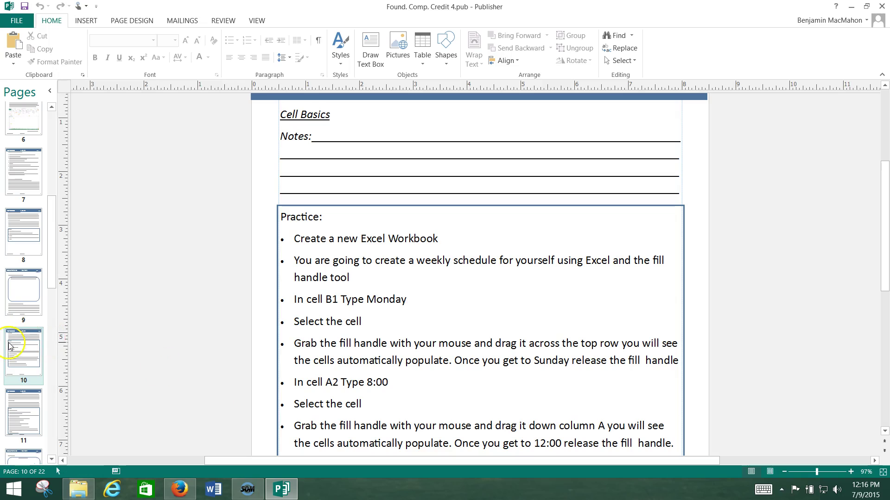
Step: Scroll the Publisher page to show the Practice steps through saving as Schedule
{"action": "scroll", "coordinate": [244, 324], "scroll_direction": "down", "scroll_amount": 3}
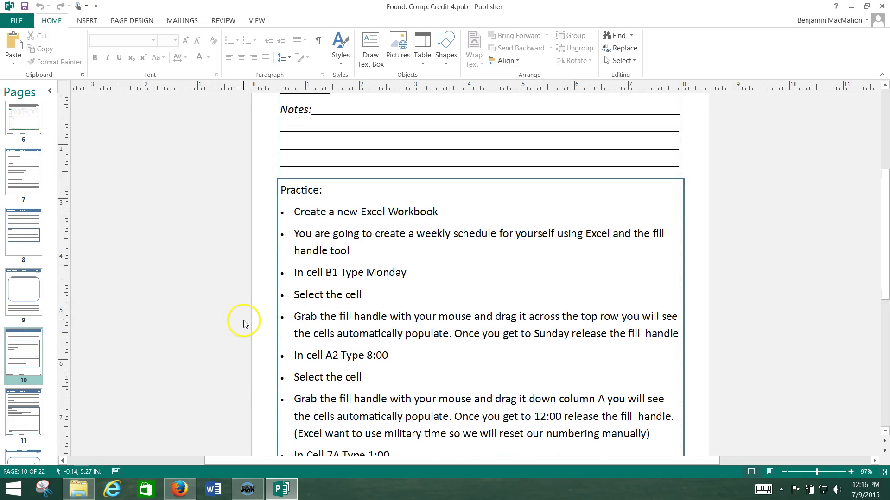
{"action": "scroll", "coordinate": [246, 325], "scroll_direction": "down", "scroll_amount": 1}
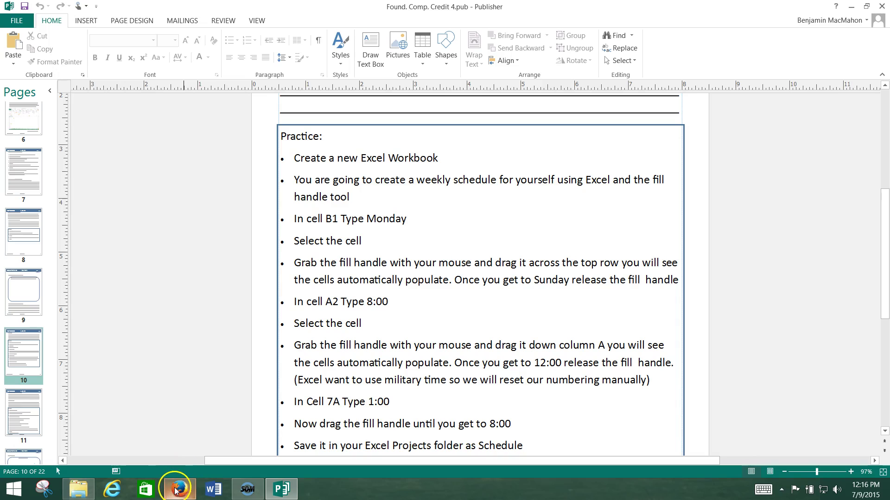
{"action": "mouse_move", "coordinate": [177, 495]}
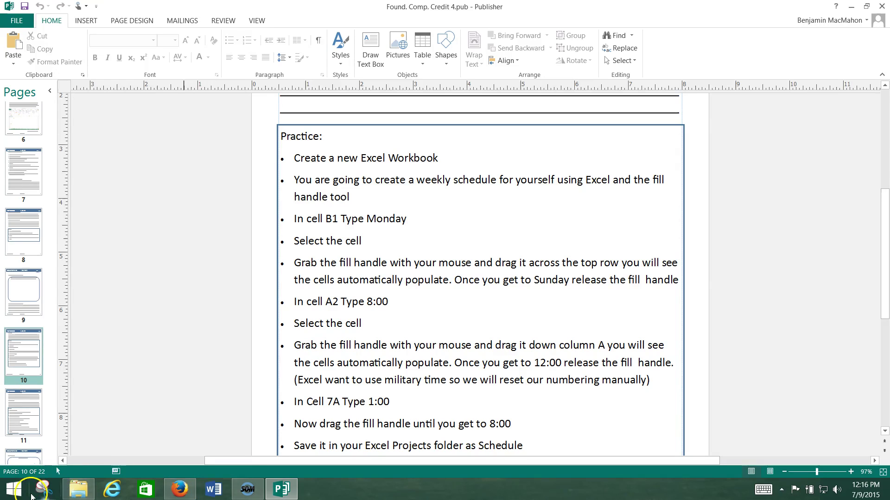
Step: Launch Excel 2013 with a blank workbook and drag the Publisher window aside
{"action": "left_click", "coordinate": [13, 489]}
{"action": "left_click", "coordinate": [276, 199]}
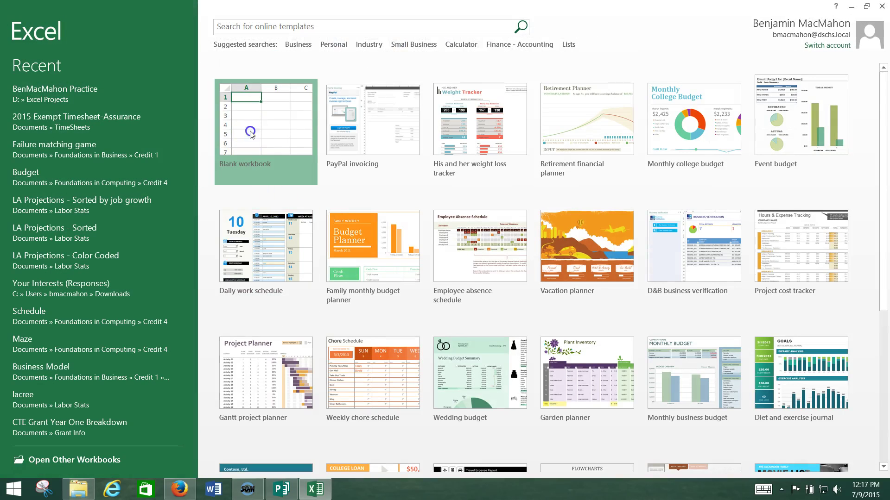
{"action": "left_click", "coordinate": [249, 131]}
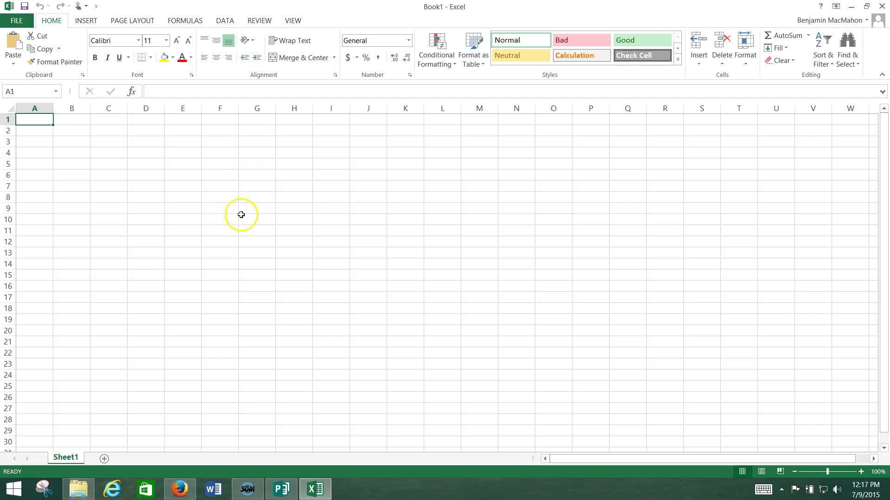
{"action": "left_click", "coordinate": [283, 489]}
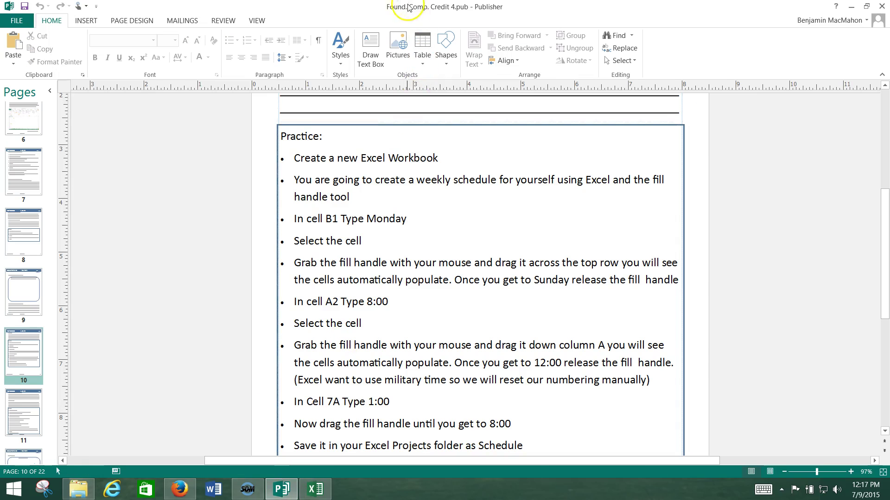
{"action": "left_click_drag", "start_coordinate": [407, 7], "coordinate": [887, 407]}
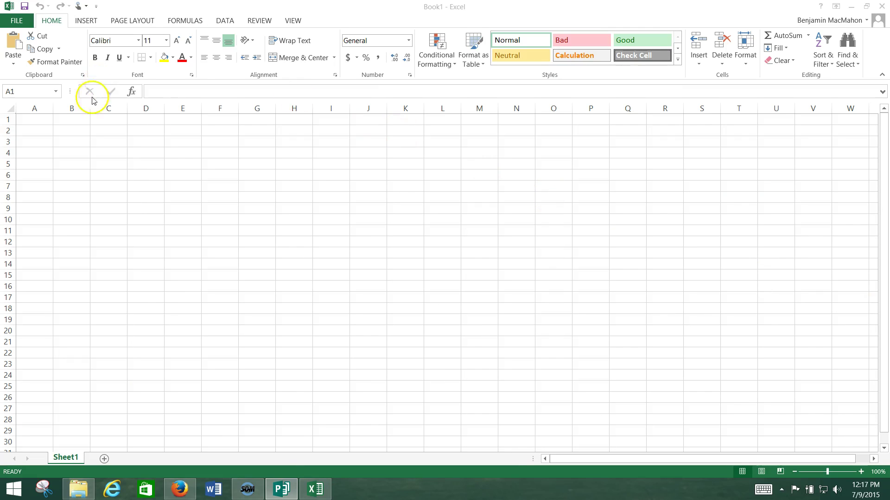
Step: Enter Monday in B1 and fill it across to H1, giving Monday through Sunday
{"action": "left_click", "coordinate": [69, 123]}
{"action": "left_click", "coordinate": [72, 122]}
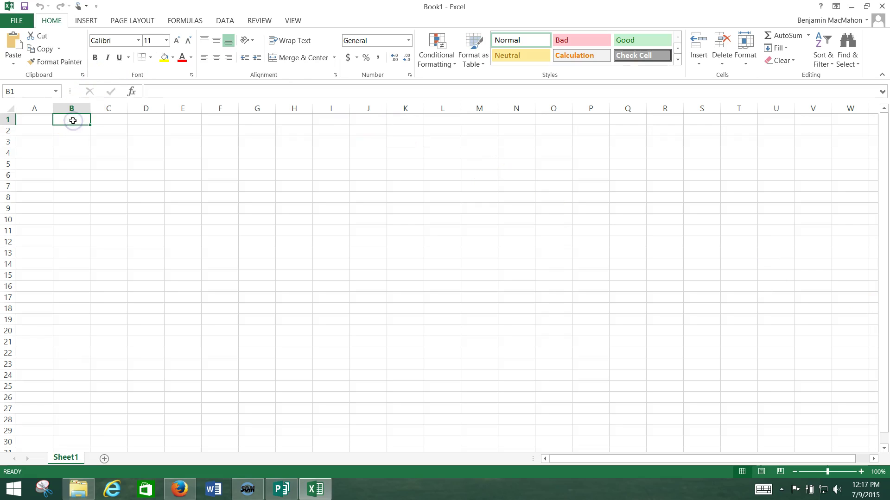
{"action": "type", "text": "Monday"}
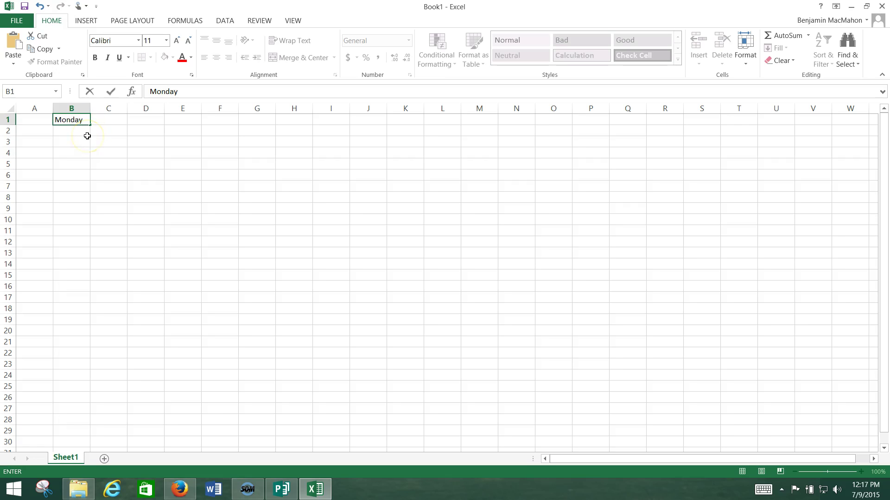
{"action": "left_click", "coordinate": [89, 125]}
{"action": "left_click_drag", "start_coordinate": [90, 126], "coordinate": [299, 120]}
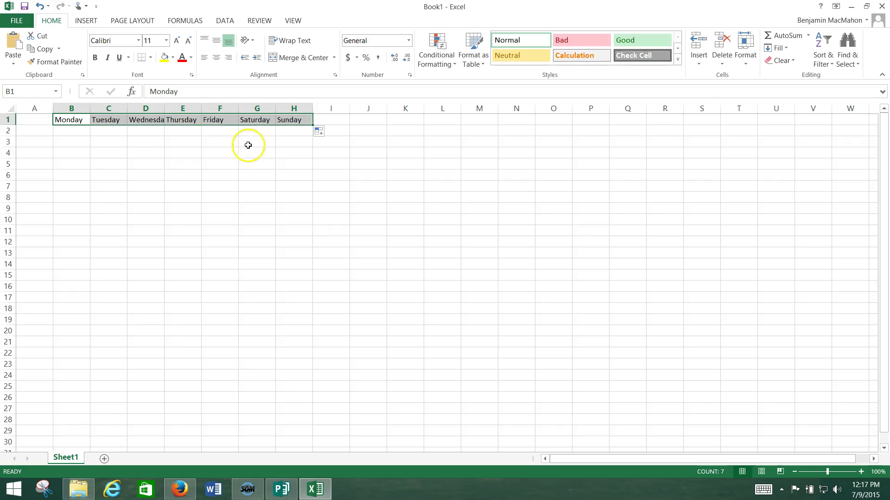
{"action": "left_click", "coordinate": [232, 151]}
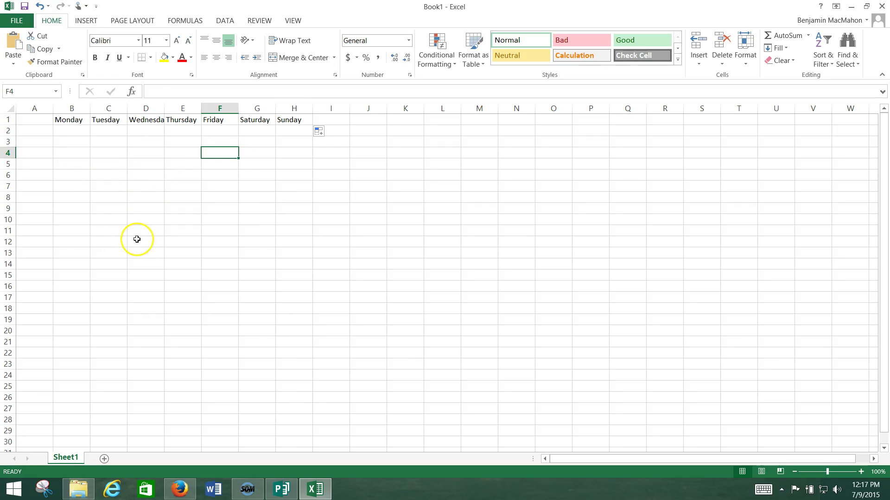
Step: Enter 8:00 in A2 and fill it down to A6, ending at 12:00
{"action": "left_click", "coordinate": [34, 132]}
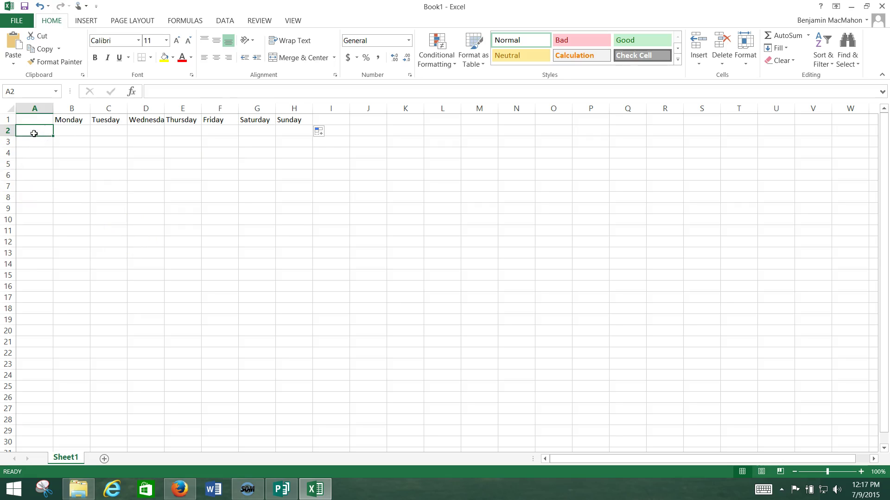
{"action": "type", "text": "*"}
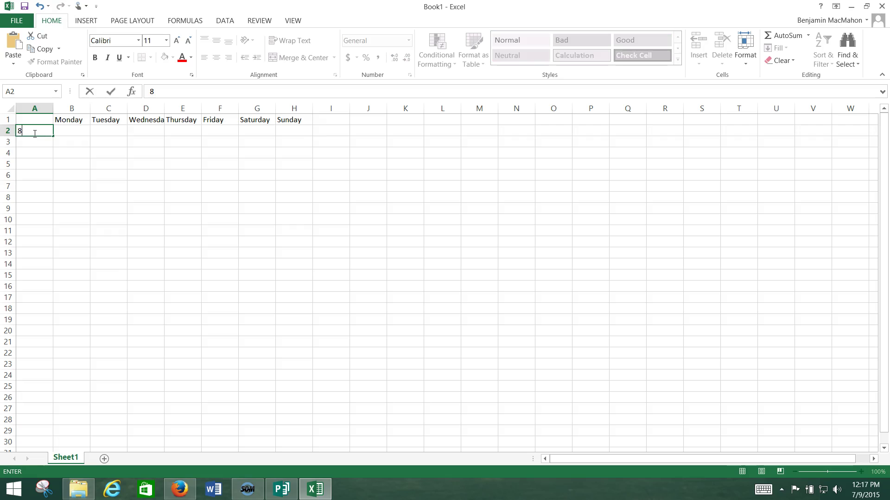
{"action": "type", "text": ":00"}
{"action": "left_click", "coordinate": [53, 137]}
{"action": "left_click_drag", "start_coordinate": [53, 138], "coordinate": [49, 193]}
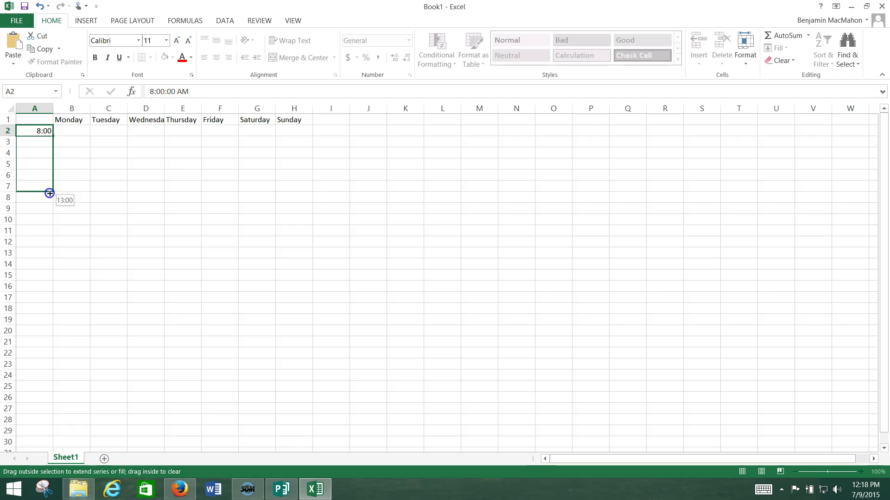
{"action": "left_click_drag", "start_coordinate": [50, 197], "coordinate": [46, 181]}
{"action": "left_click", "coordinate": [45, 189]}
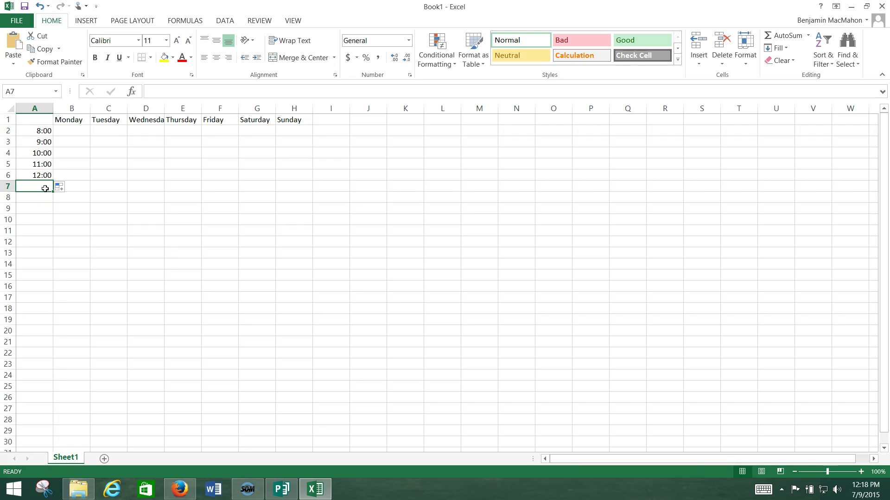
Step: Enter 1:00 in A7 and fill it down to A14, ending at 8:00
{"action": "key", "text": "alt+Tab"}
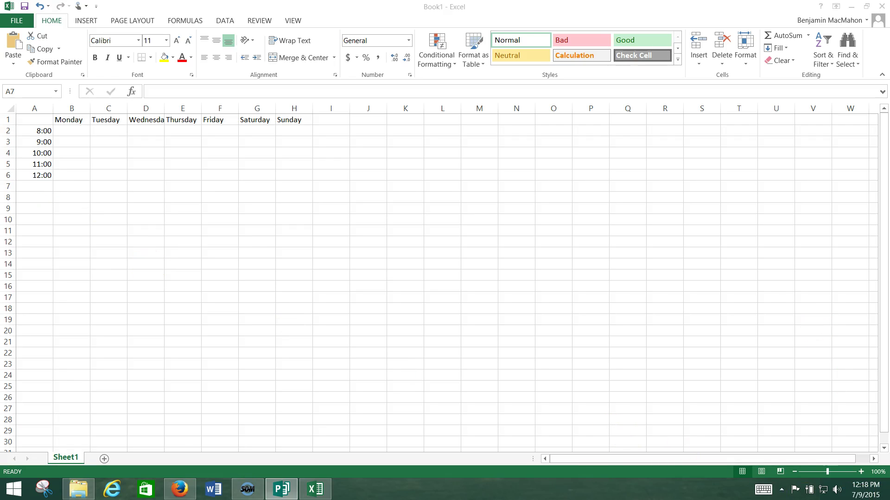
{"action": "left_click", "coordinate": [44, 188]}
{"action": "type", "text": "1:00"}
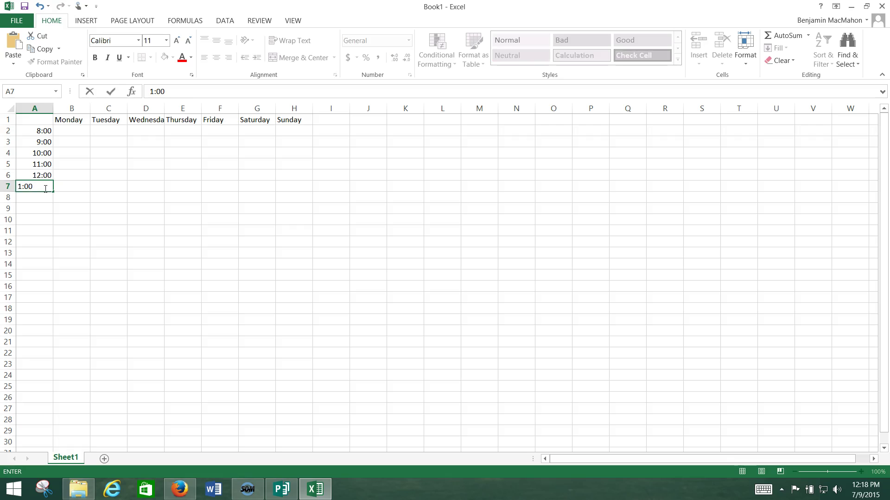
{"action": "left_click", "coordinate": [74, 204]}
{"action": "left_click", "coordinate": [42, 186]}
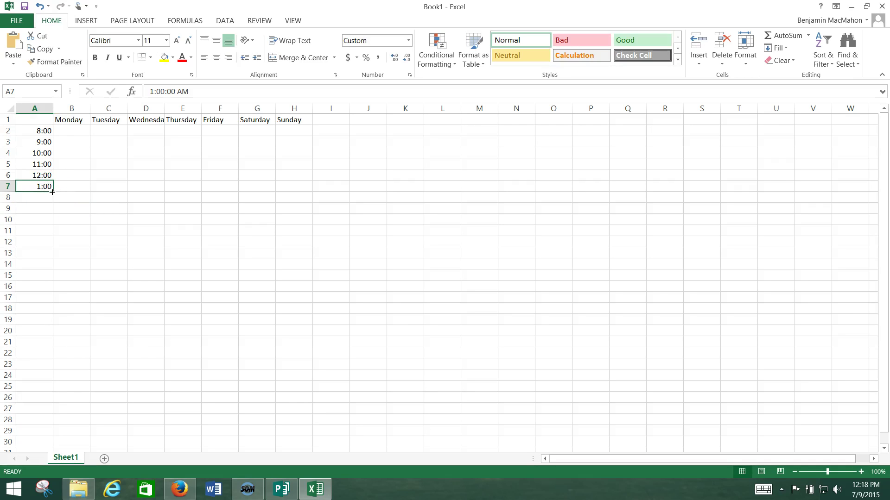
{"action": "left_click_drag", "start_coordinate": [53, 192], "coordinate": [51, 268]}
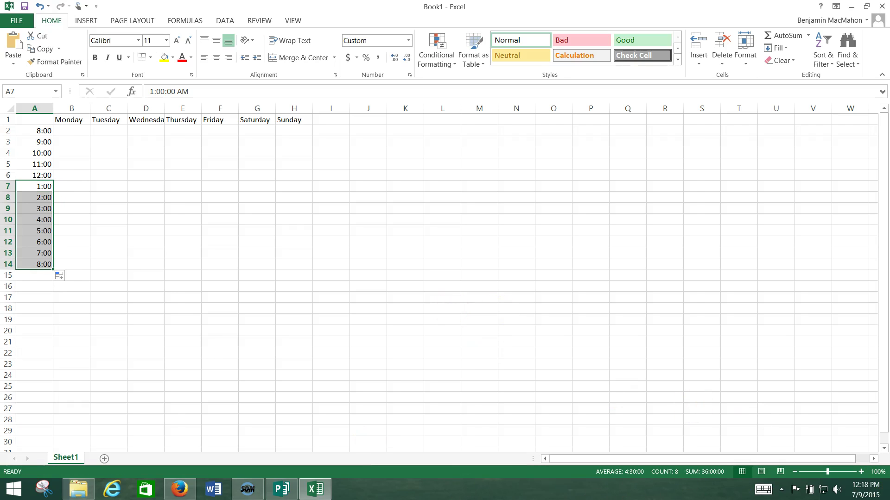
{"action": "key", "text": "alt+Tab"}
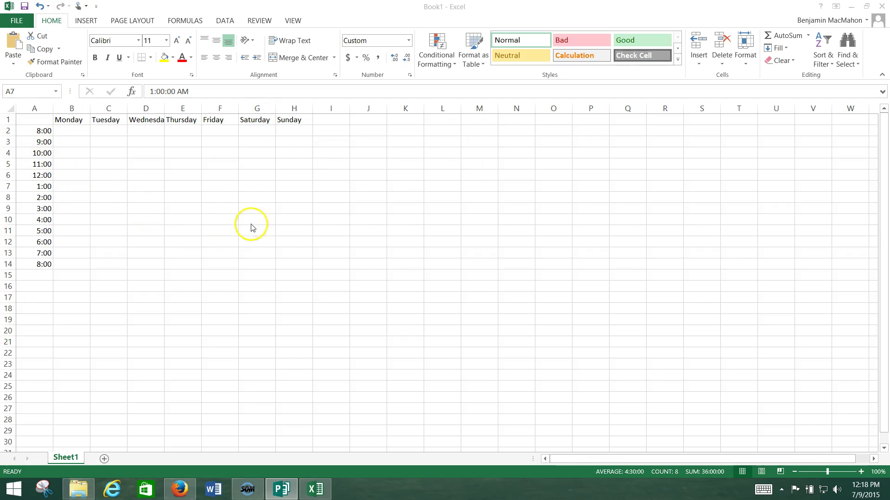
Step: Save the workbook as Schedule in D:\Excel Projects on the FLASH GORDO drive
{"action": "left_click", "coordinate": [16, 21]}
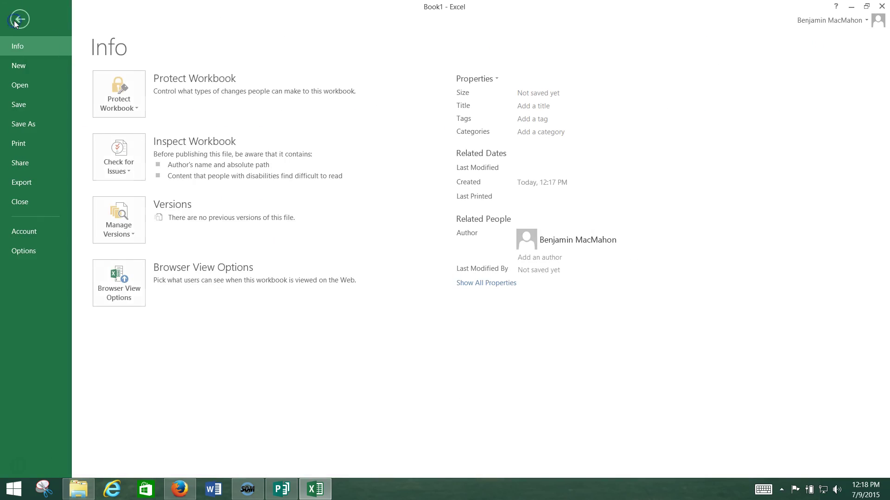
{"action": "left_click", "coordinate": [19, 120]}
{"action": "left_click", "coordinate": [163, 185]}
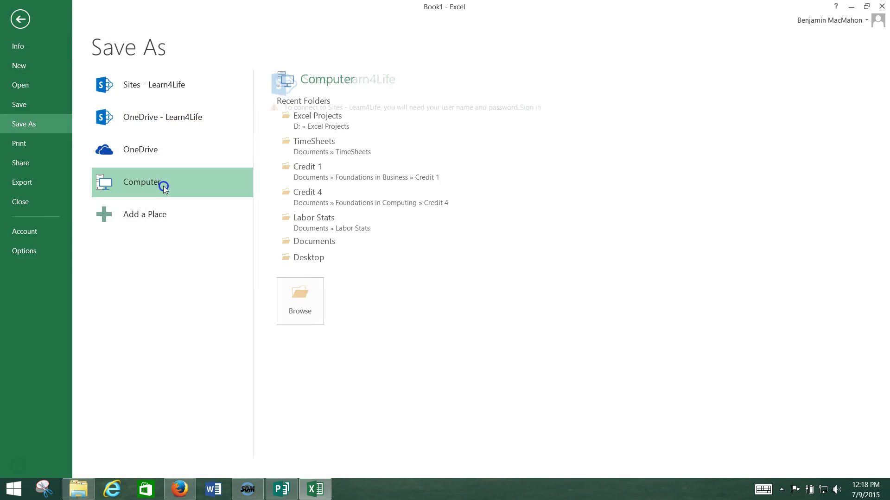
{"action": "left_click", "coordinate": [305, 304]}
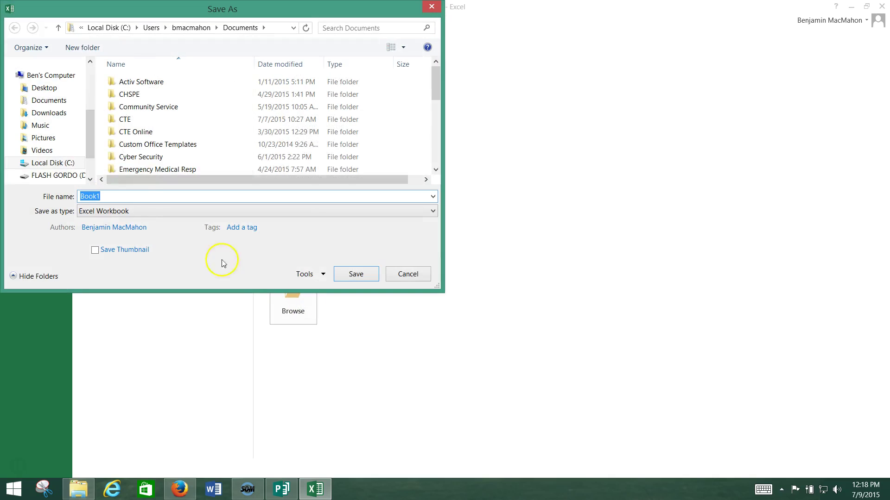
{"action": "left_click", "coordinate": [53, 162]}
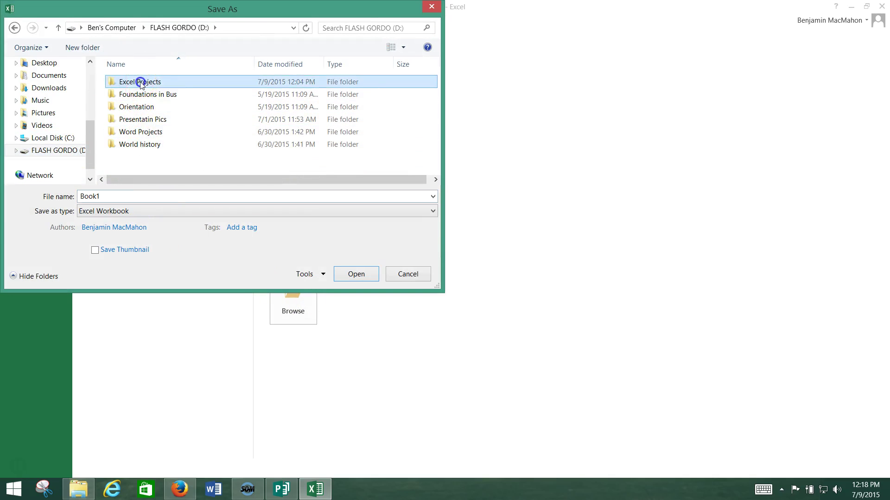
{"action": "double_click", "coordinate": [113, 82]}
{"action": "left_click", "coordinate": [114, 199]}
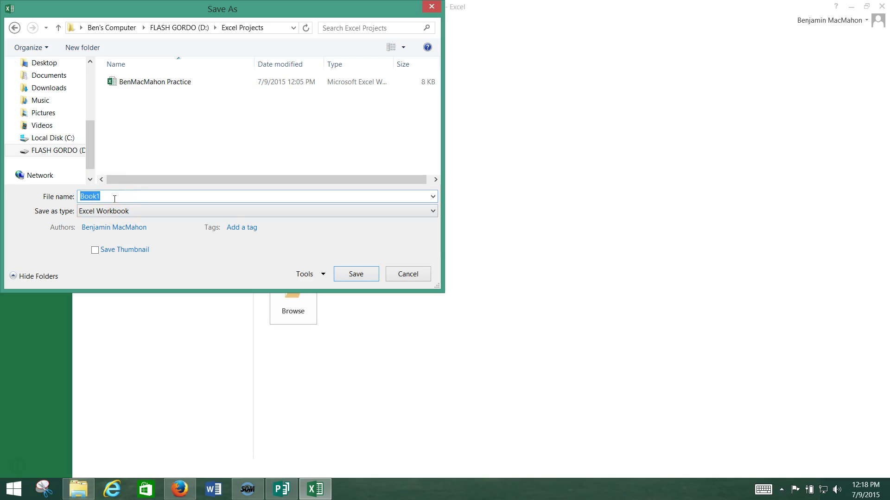
{"action": "key", "text": "BackSpace"}
{"action": "left_click", "coordinate": [357, 275]}
{"action": "left_click", "coordinate": [709, 45]}
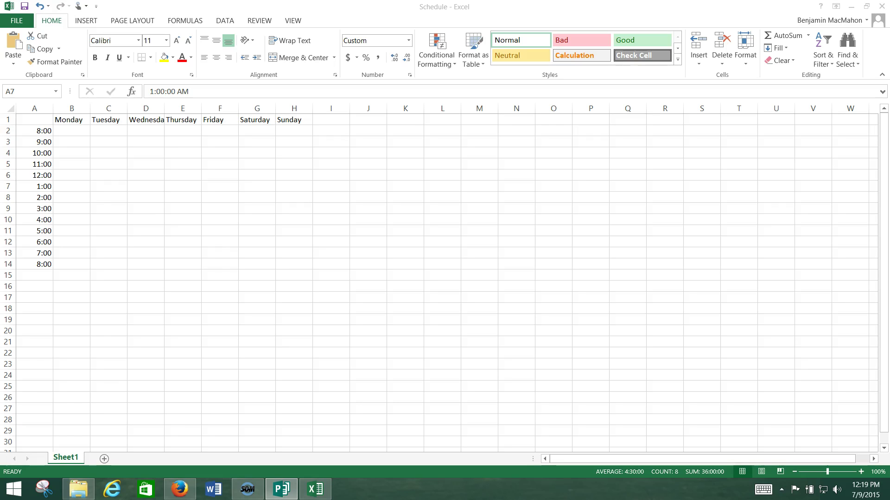
Step: Format the weekday headers in B1:H1 as 14-point Arial Black
{"action": "left_click", "coordinate": [68, 120]}
{"action": "left_click_drag", "start_coordinate": [68, 120], "coordinate": [294, 118]}
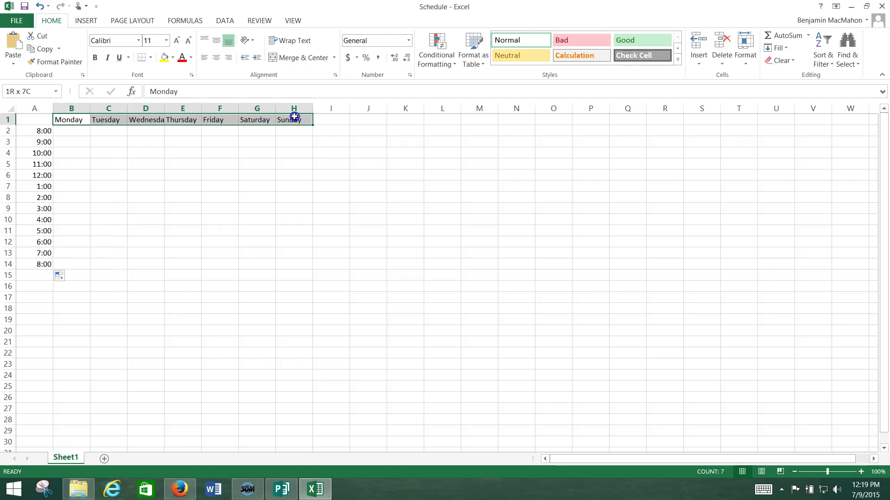
{"action": "left_click", "coordinate": [167, 40]}
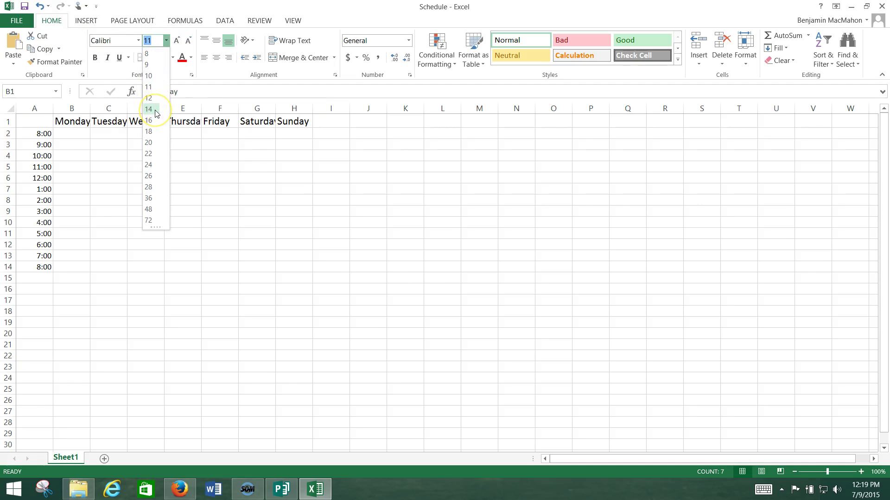
{"action": "left_click", "coordinate": [148, 110]}
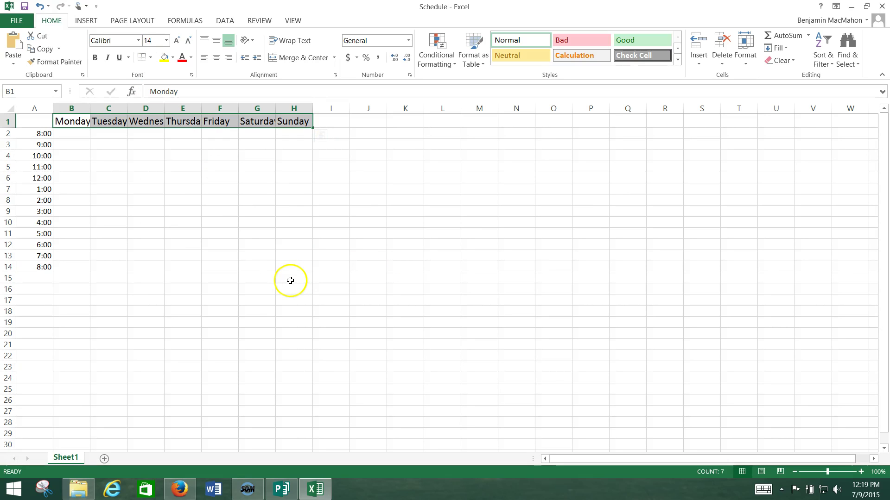
{"action": "left_click", "coordinate": [138, 40]}
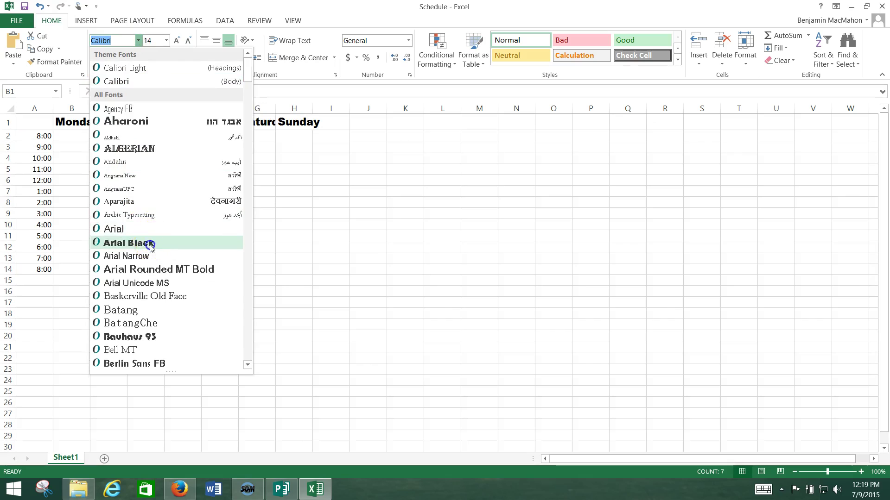
{"action": "left_click", "coordinate": [148, 242]}
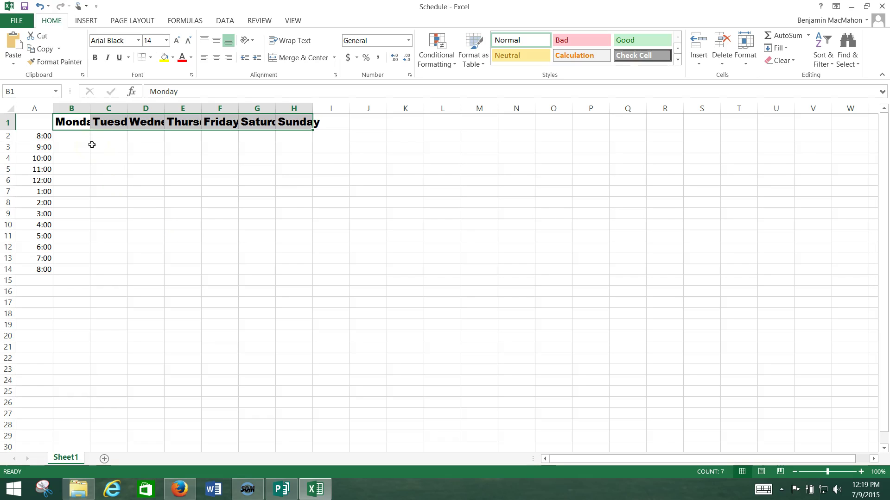
{"action": "left_click", "coordinate": [91, 108]}
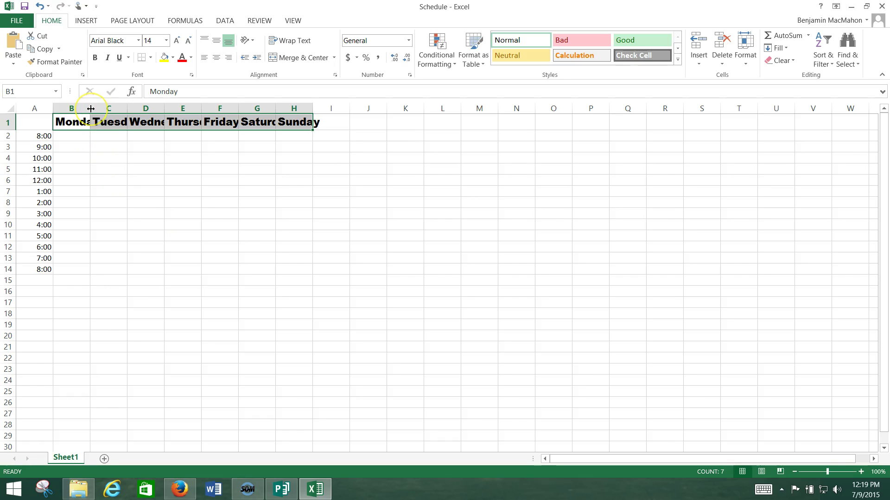
Step: AutoFit columns B through H so Monday to Sunday each fit their column
{"action": "left_click", "coordinate": [88, 108]}
{"action": "double_click", "coordinate": [89, 108]}
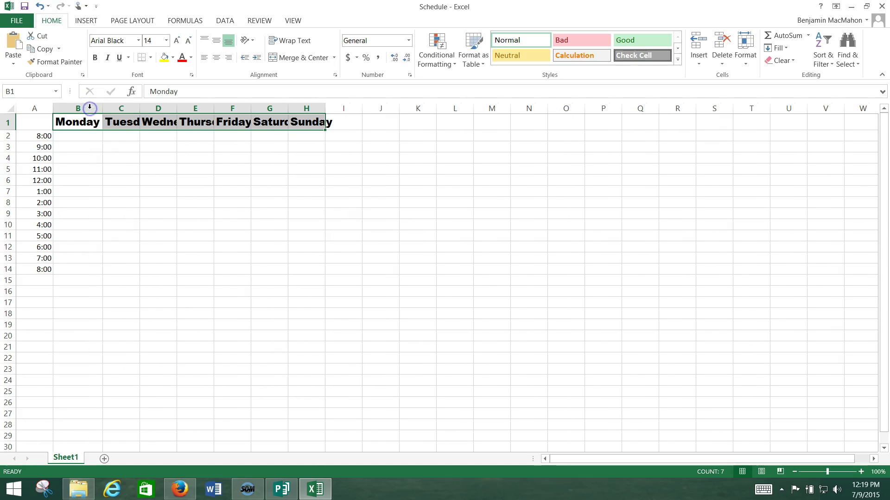
{"action": "double_click", "coordinate": [139, 108]}
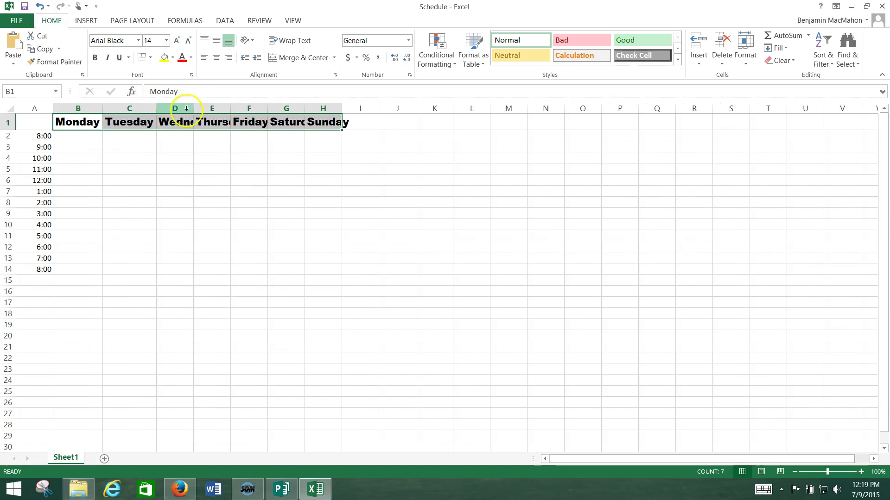
{"action": "left_click_drag", "start_coordinate": [195, 110], "coordinate": [239, 112]}
{"action": "double_click", "coordinate": [236, 110]}
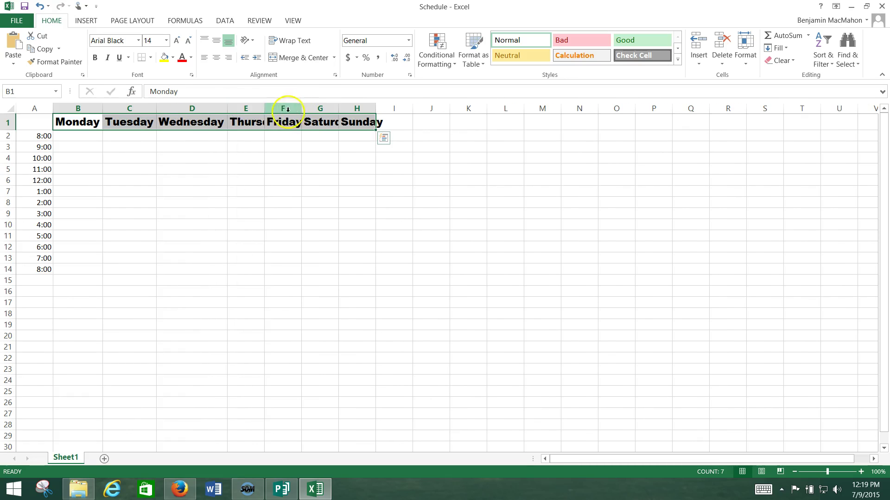
{"action": "double_click", "coordinate": [266, 110]}
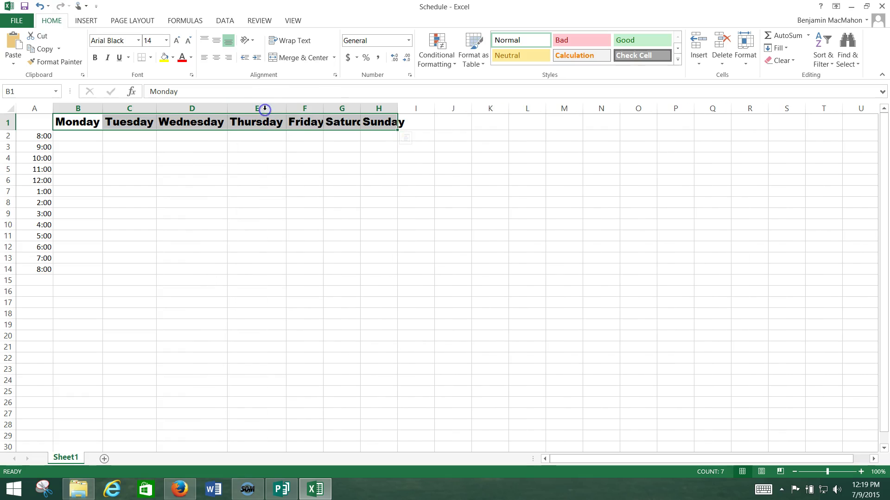
{"action": "double_click", "coordinate": [324, 109]}
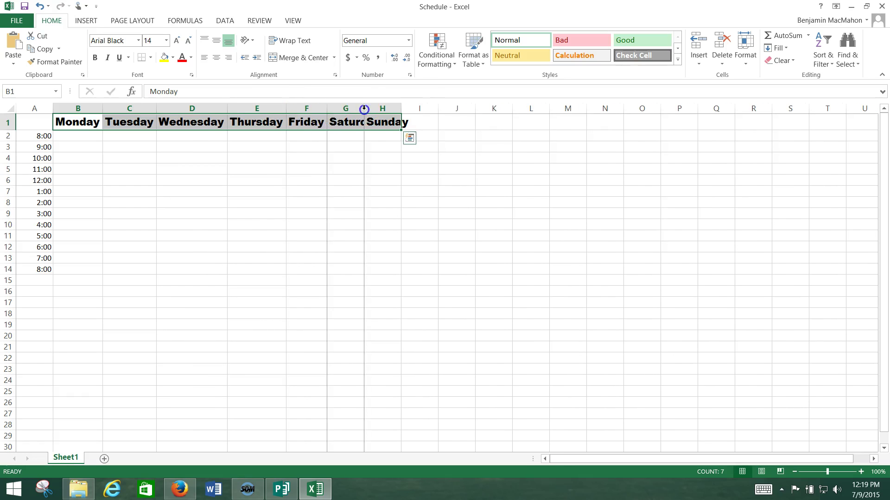
{"action": "double_click", "coordinate": [364, 110]}
{"action": "double_click", "coordinate": [418, 109]}
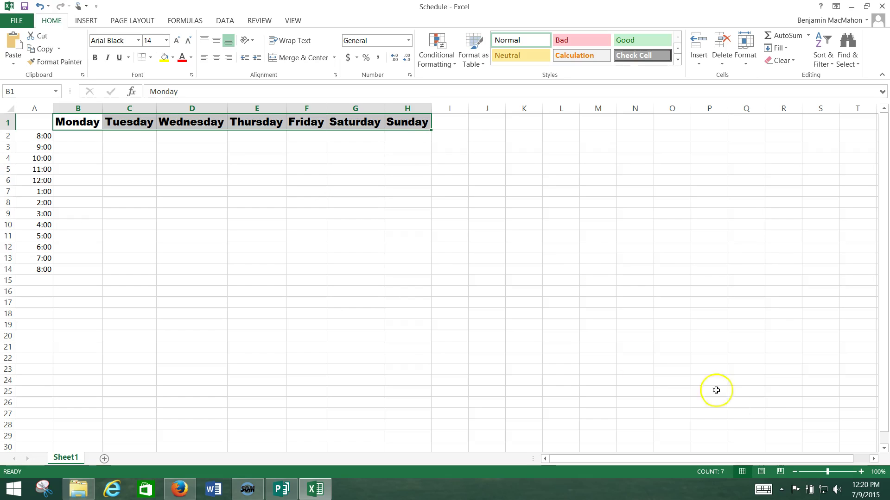
{"action": "left_click", "coordinate": [43, 136]}
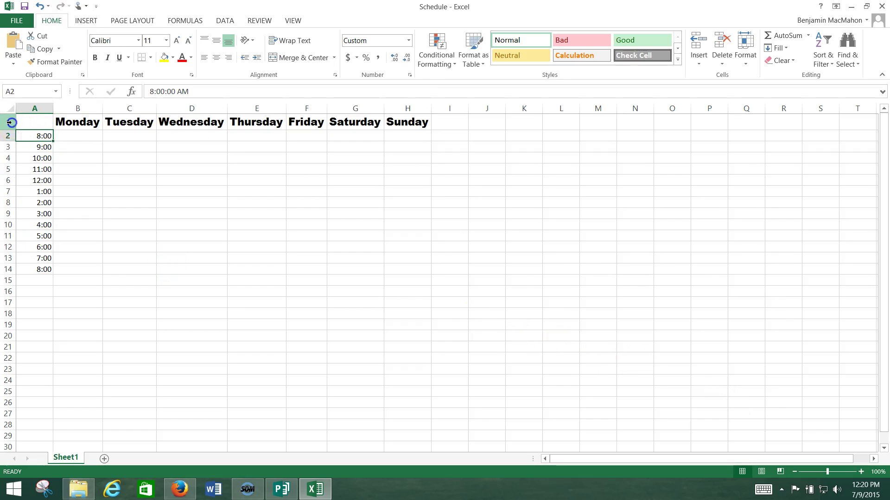
Step: Insert two blank rows at the top, moving the weekday headers to row 3
{"action": "left_click_drag", "start_coordinate": [7, 121], "coordinate": [11, 134]}
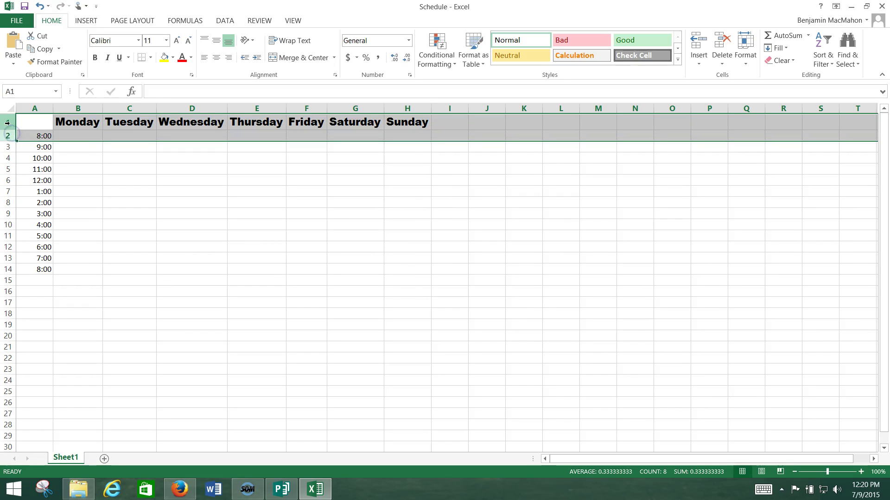
{"action": "right_click", "coordinate": [10, 124]}
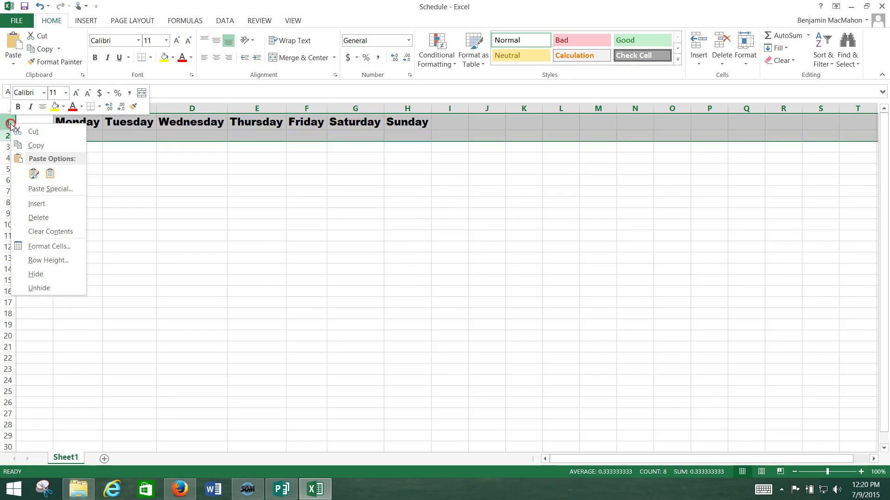
{"action": "left_click", "coordinate": [37, 204]}
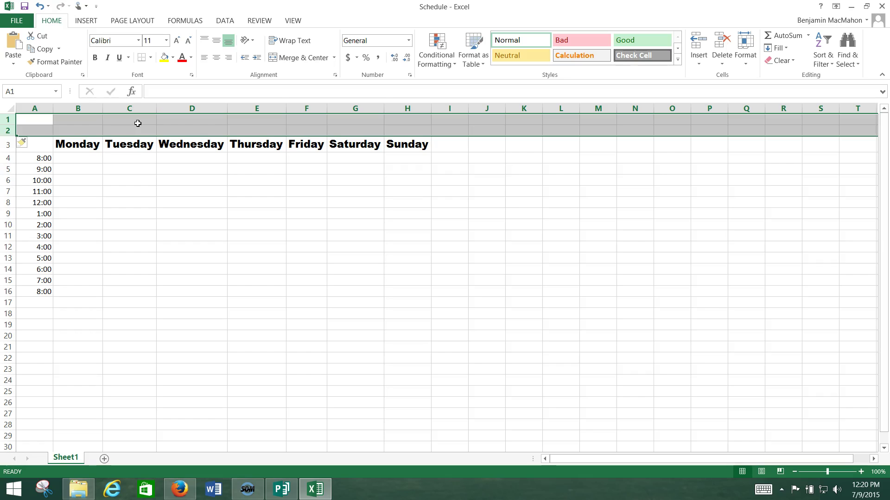
Step: Enter the title 'My Weekly Schedule' in D1, correcting weekly to a capital W
{"action": "left_click", "coordinate": [191, 122]}
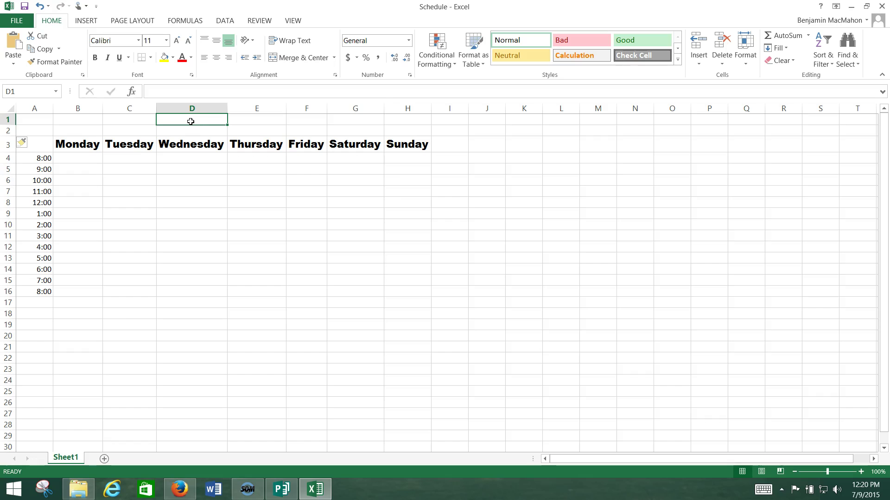
{"action": "type", "text": "My"}
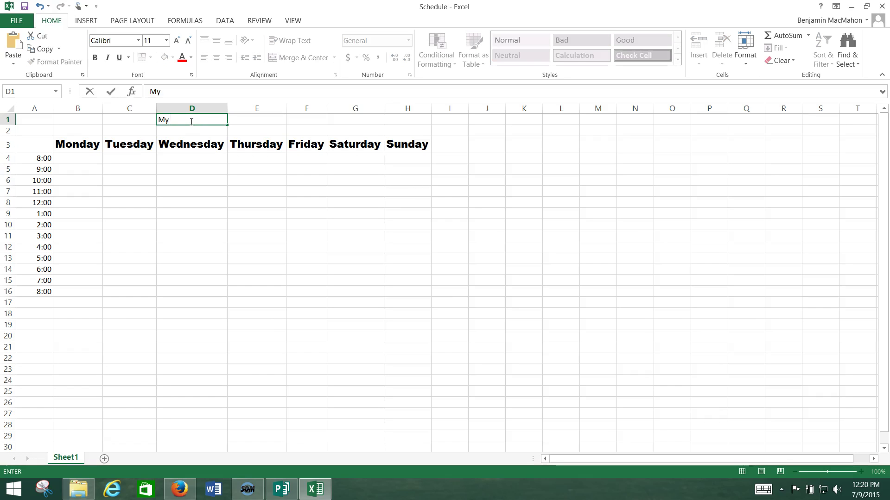
{"action": "type", "text": " weekly Sc"}
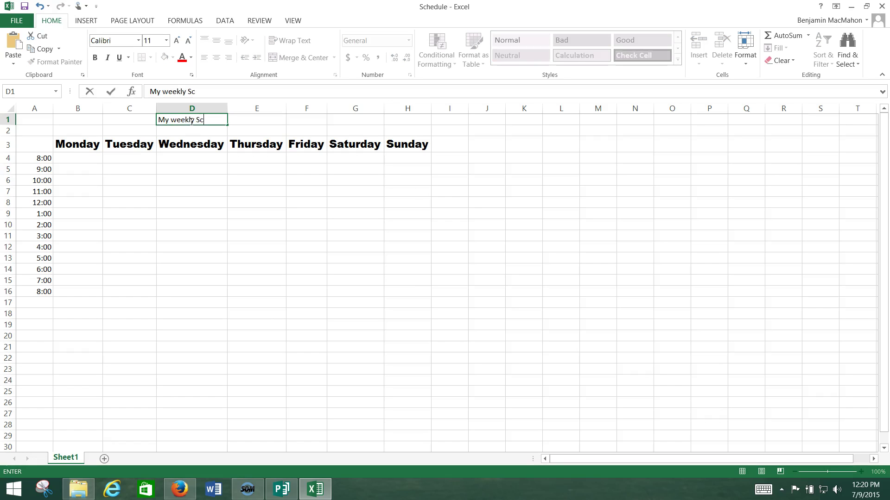
{"action": "type", "text": "hedule"}
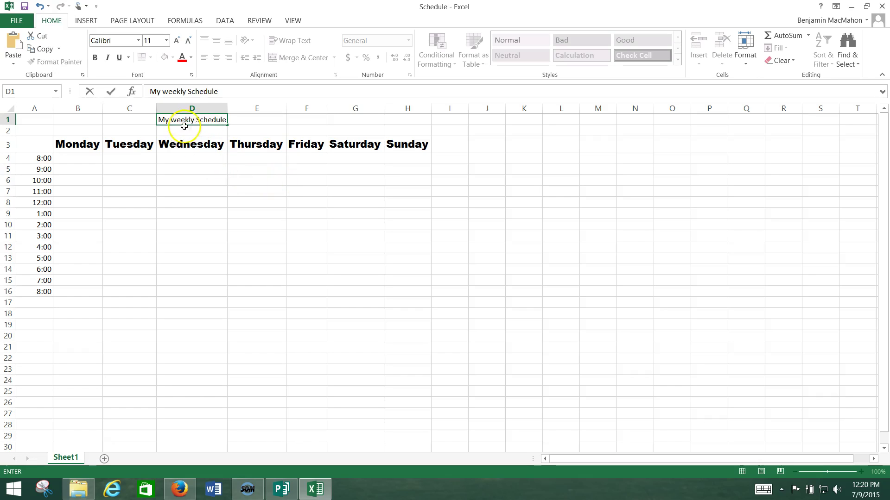
{"action": "left_click", "coordinate": [180, 121]}
{"action": "key", "text": "BackSpace"}
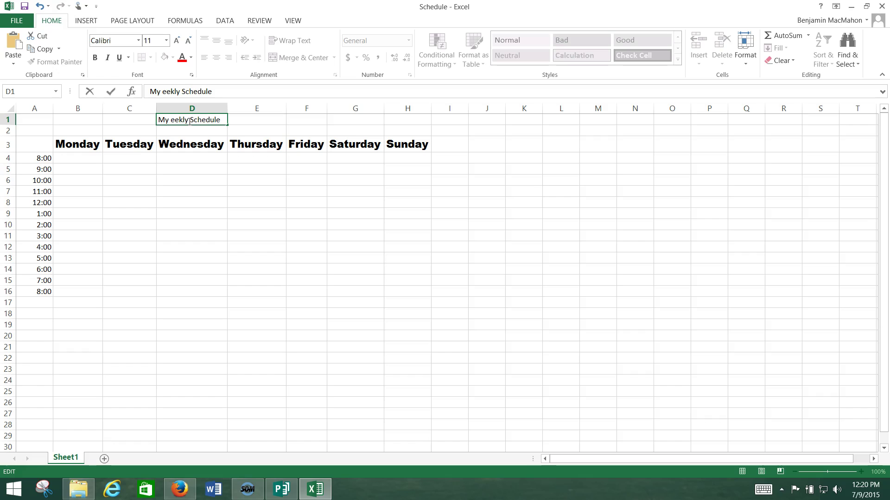
{"action": "type", "text": "W"}
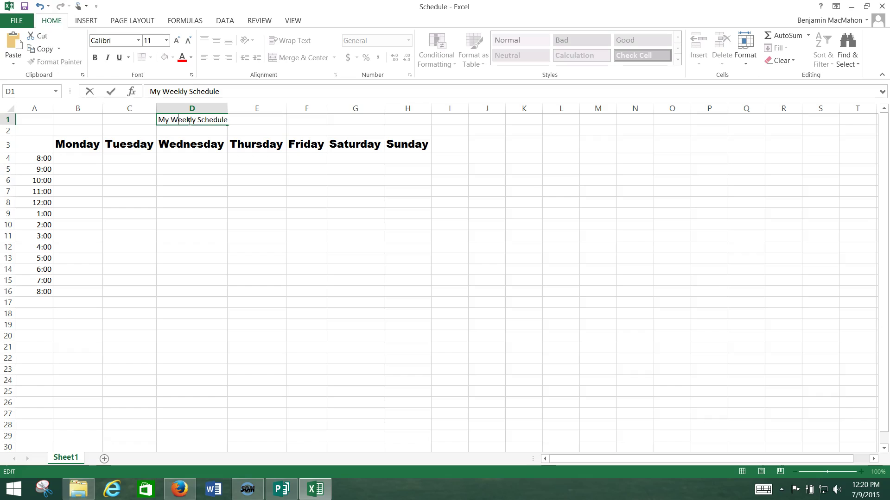
{"action": "left_click", "coordinate": [305, 199]}
Step: Merge and center the title across D1:E1
{"action": "left_click", "coordinate": [225, 120]}
{"action": "left_click_drag", "start_coordinate": [225, 120], "coordinate": [237, 119]}
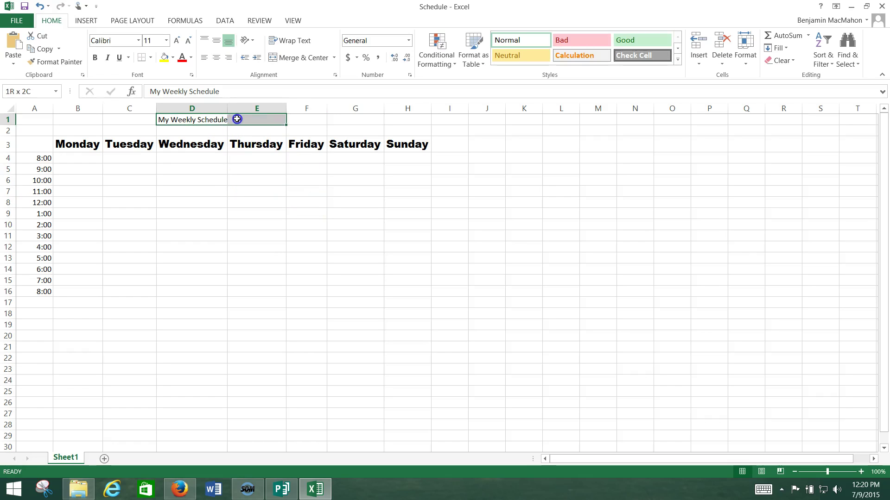
{"action": "left_click", "coordinate": [310, 58]}
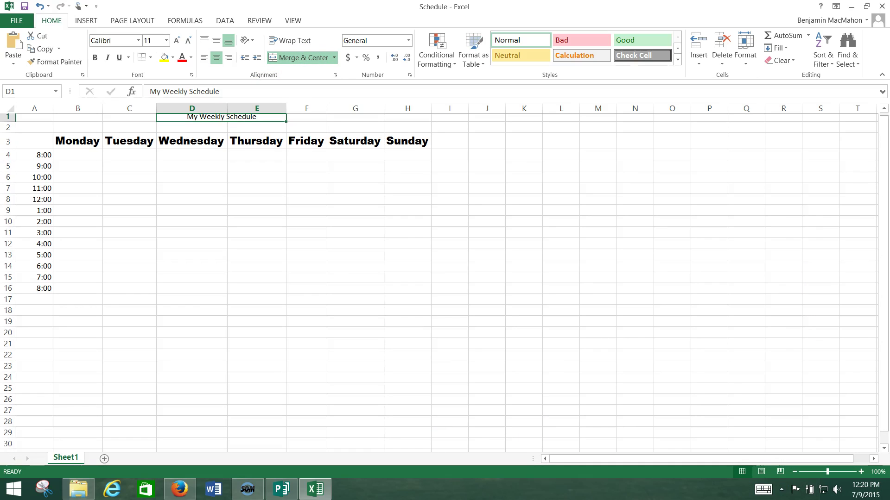
Step: Set the My Weekly Schedule title to 14-point Bauhaus 93
{"action": "scroll", "coordinate": [445, 279], "scroll_direction": "down", "scroll_amount": 2}
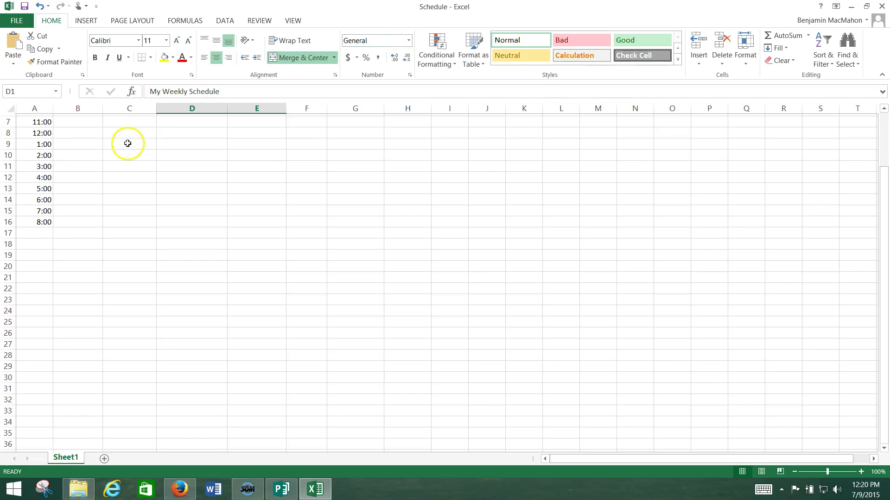
{"action": "scroll", "coordinate": [127, 143], "scroll_direction": "up", "scroll_amount": 2}
{"action": "left_click", "coordinate": [166, 40]}
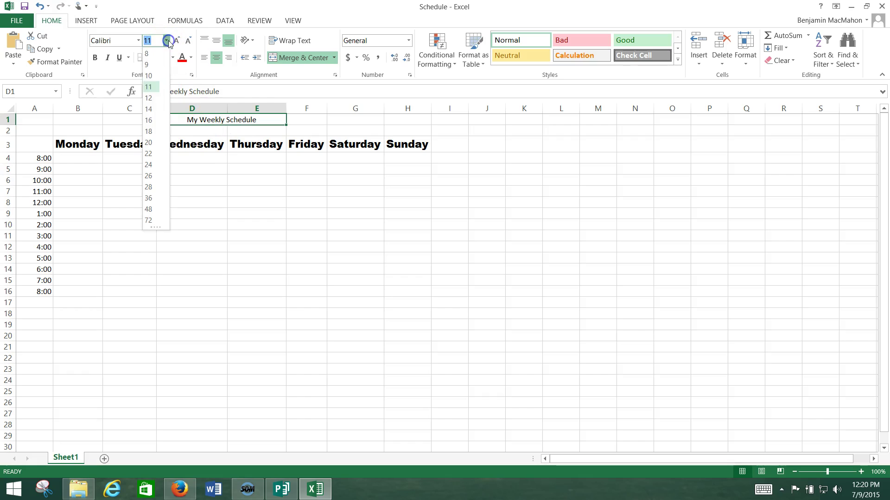
{"action": "left_click", "coordinate": [150, 110]}
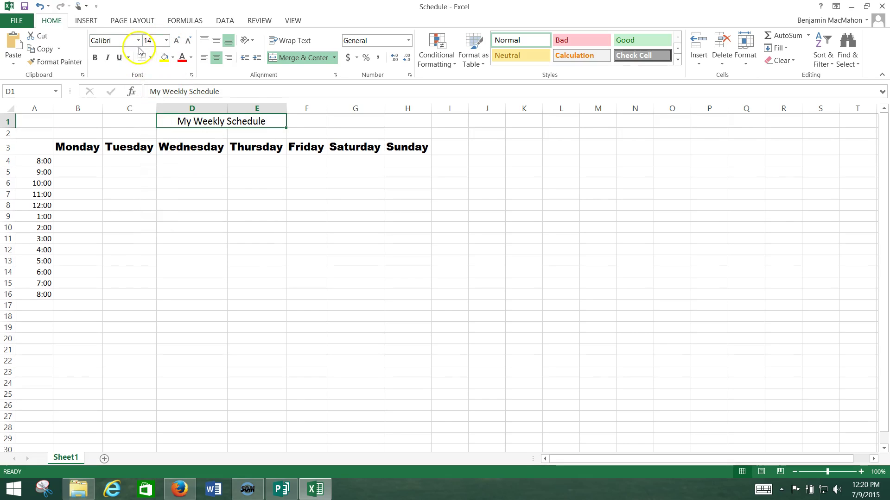
{"action": "left_click", "coordinate": [138, 40]}
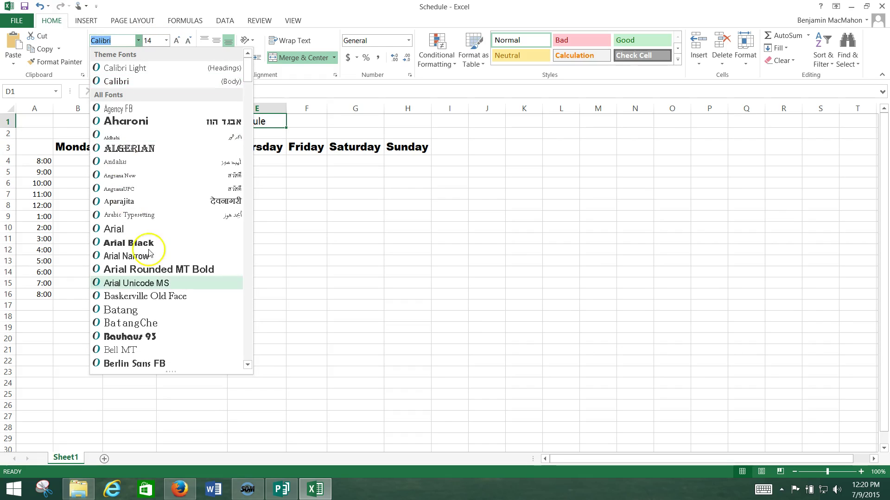
{"action": "left_click", "coordinate": [185, 337]}
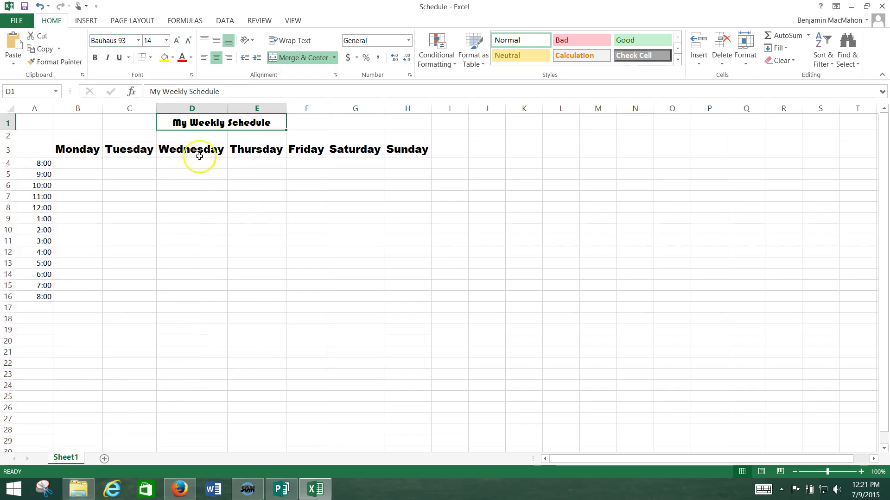
Step: Change the title's font colour to purple
{"action": "left_click", "coordinate": [191, 58]}
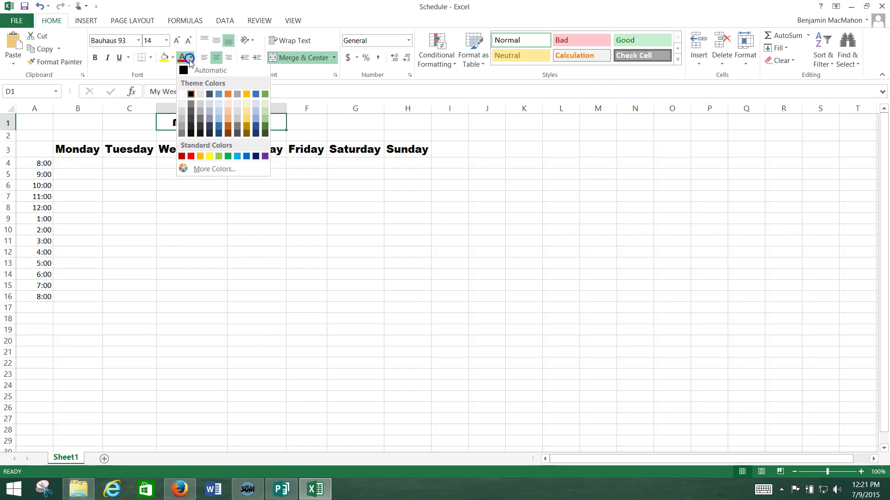
{"action": "left_click", "coordinate": [265, 158]}
{"action": "left_click", "coordinate": [294, 218]}
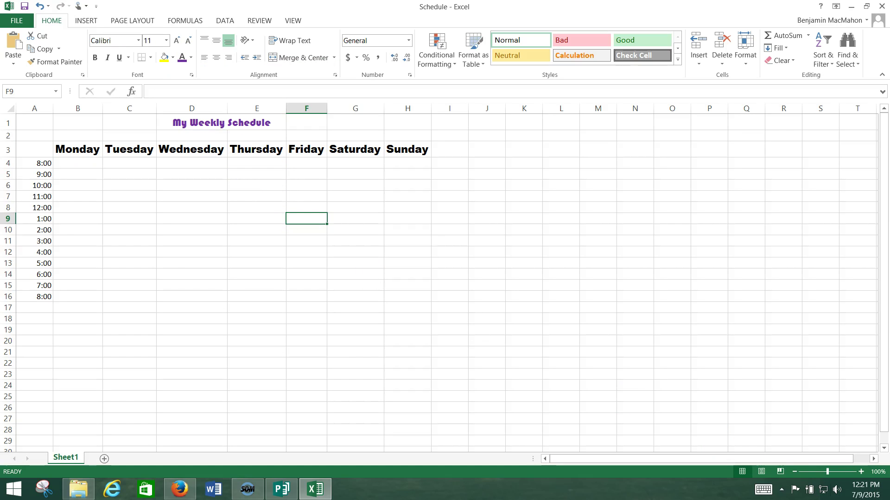
{"action": "scroll", "coordinate": [444, 278], "scroll_direction": "down", "scroll_amount": 1}
{"action": "scroll", "coordinate": [445, 278], "scroll_direction": "up", "scroll_amount": 1}
Step: Apply a Thick Box Border to the merged title cell D1
{"action": "left_click", "coordinate": [208, 123]}
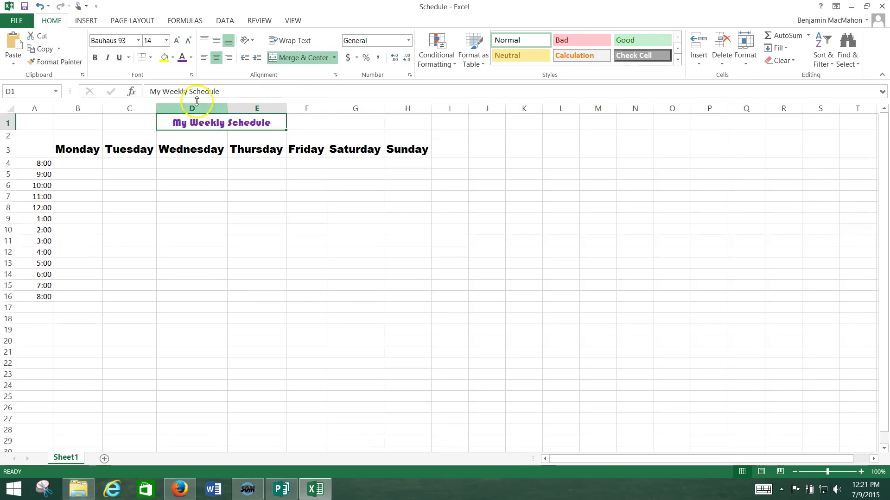
{"action": "left_click", "coordinate": [151, 58]}
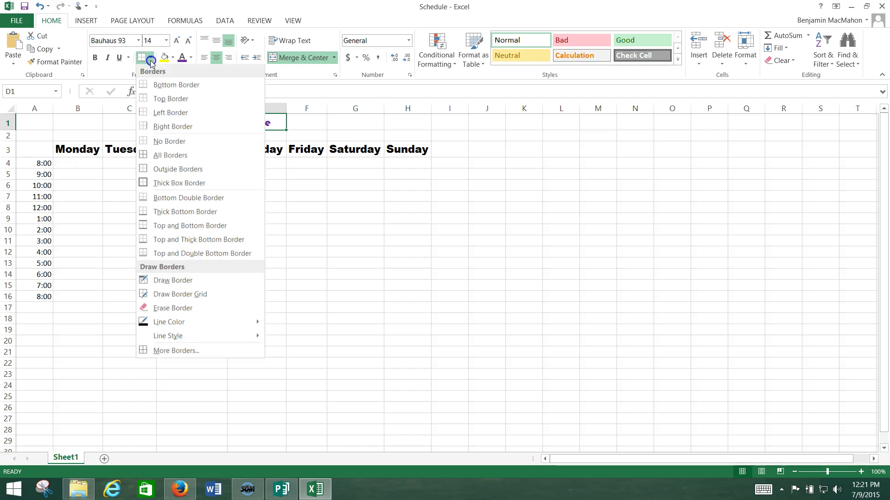
{"action": "left_click", "coordinate": [175, 184]}
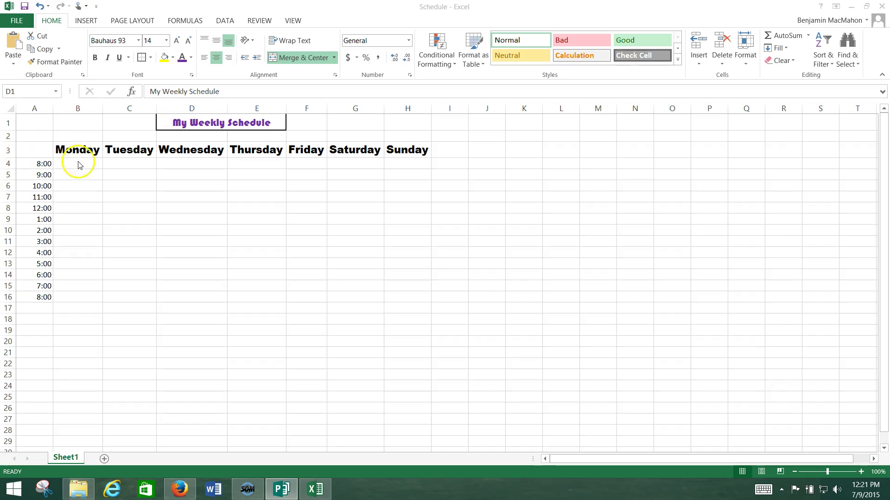
Step: Fill Monday B4:B16 dark red, Tuesday C4:C16 orange and Wednesday D4:D16 yellow
{"action": "left_click_drag", "start_coordinate": [76, 163], "coordinate": [79, 300]}
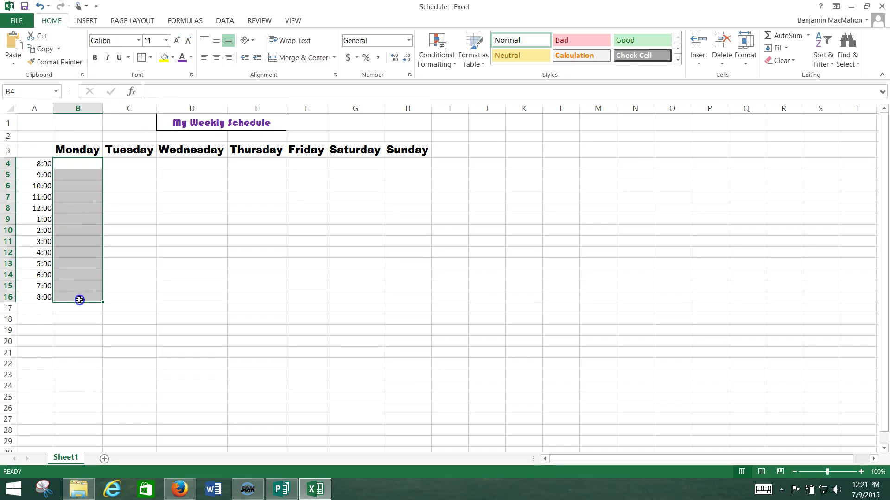
{"action": "left_click", "coordinate": [173, 57]}
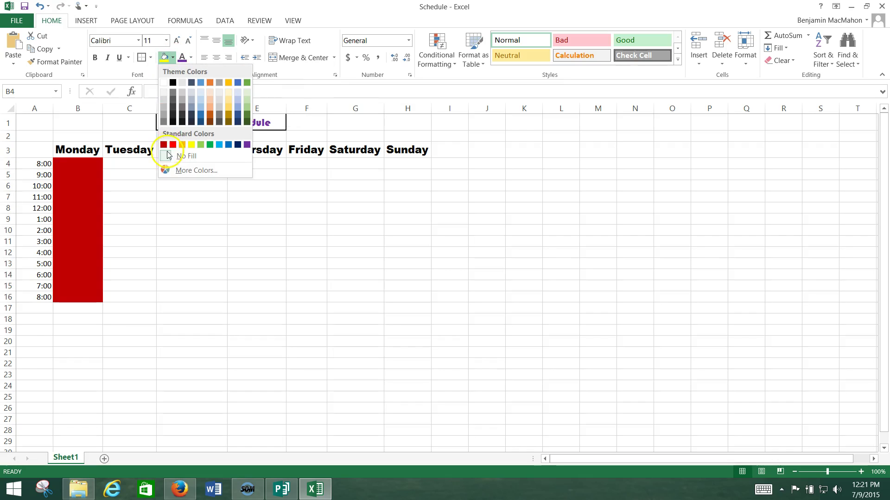
{"action": "left_click", "coordinate": [163, 144]}
{"action": "left_click_drag", "start_coordinate": [116, 163], "coordinate": [123, 296]}
{"action": "left_click", "coordinate": [173, 57]}
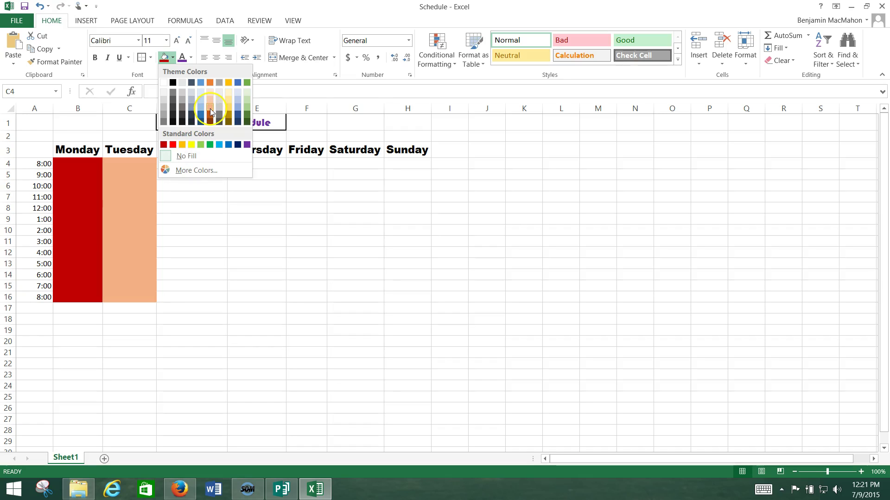
{"action": "left_click", "coordinate": [183, 144]}
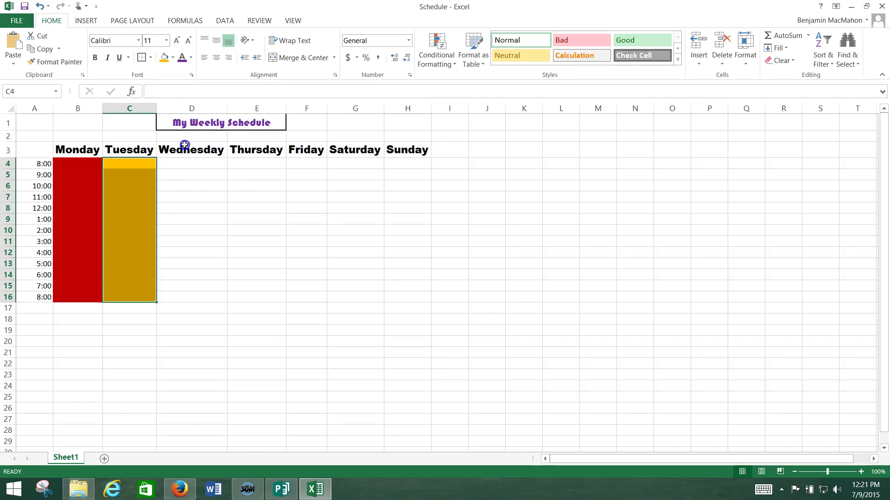
{"action": "left_click_drag", "start_coordinate": [189, 162], "coordinate": [193, 299]}
{"action": "left_click", "coordinate": [172, 57]}
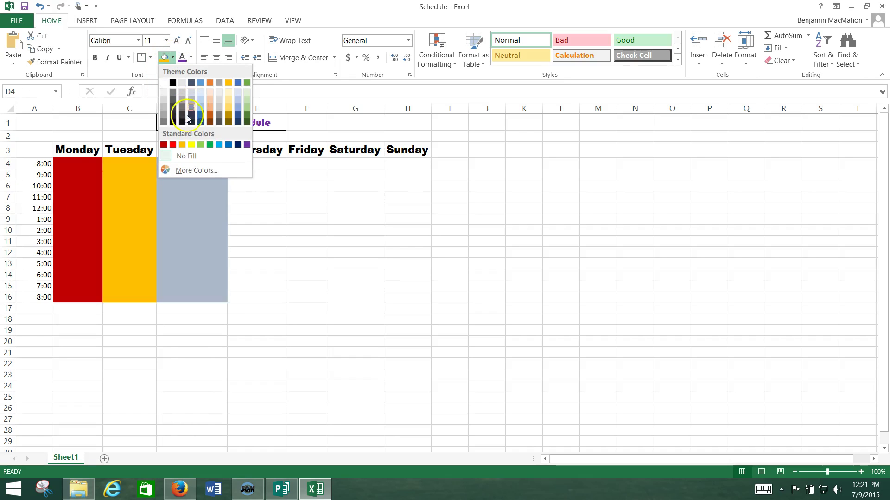
{"action": "left_click", "coordinate": [191, 145]}
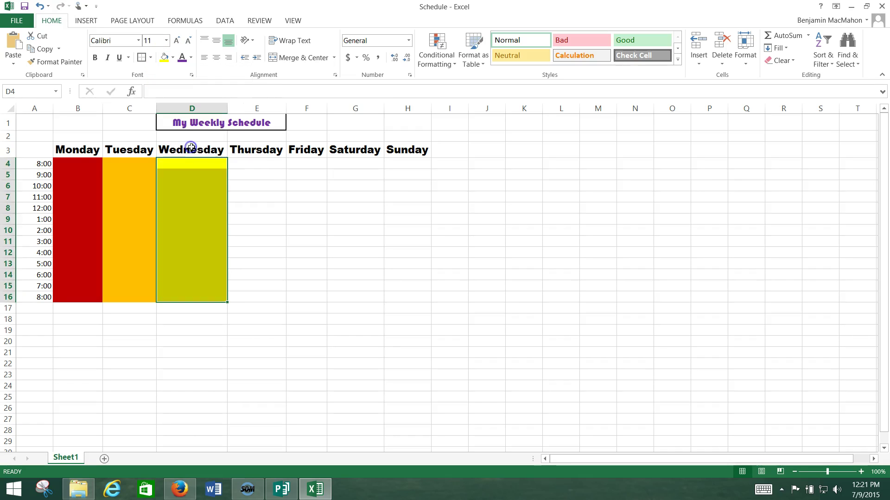
Step: Fill Thursday E4:E16 green and Friday F4:F16 blue, then select Saturday's G4:G16
{"action": "left_click_drag", "start_coordinate": [257, 163], "coordinate": [267, 301]}
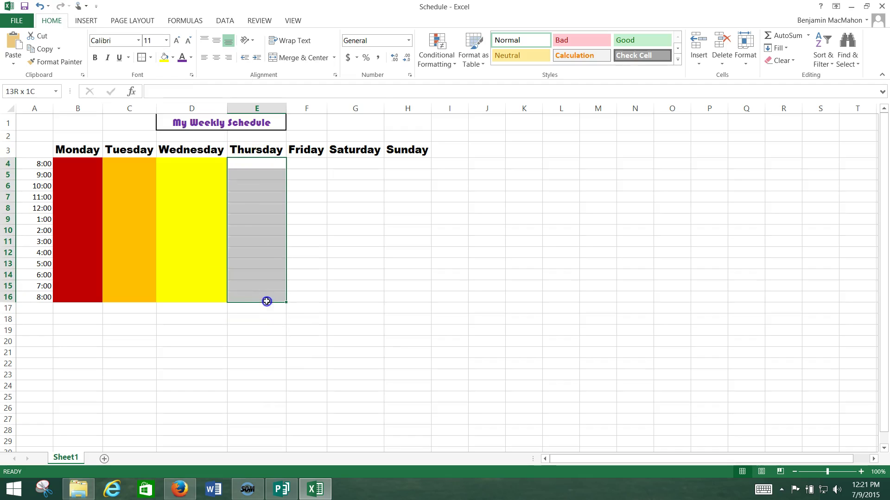
{"action": "left_click", "coordinate": [172, 58]}
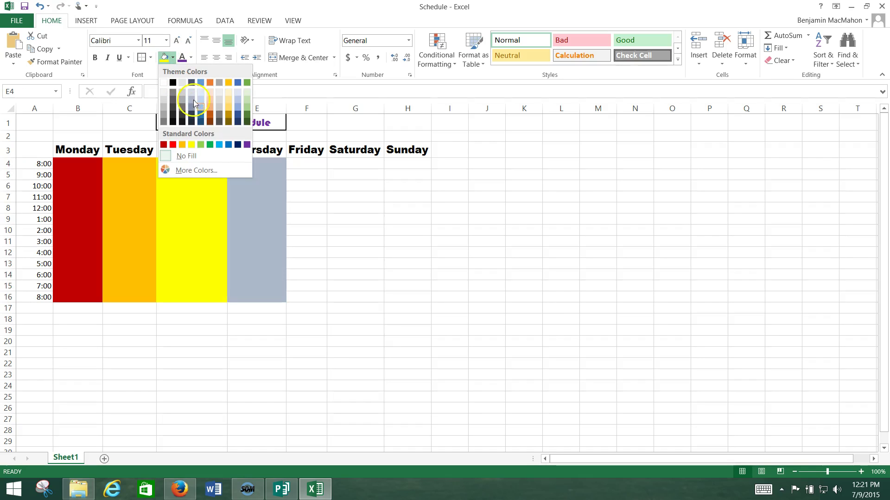
{"action": "left_click", "coordinate": [210, 145]}
{"action": "left_click_drag", "start_coordinate": [299, 164], "coordinate": [309, 299]}
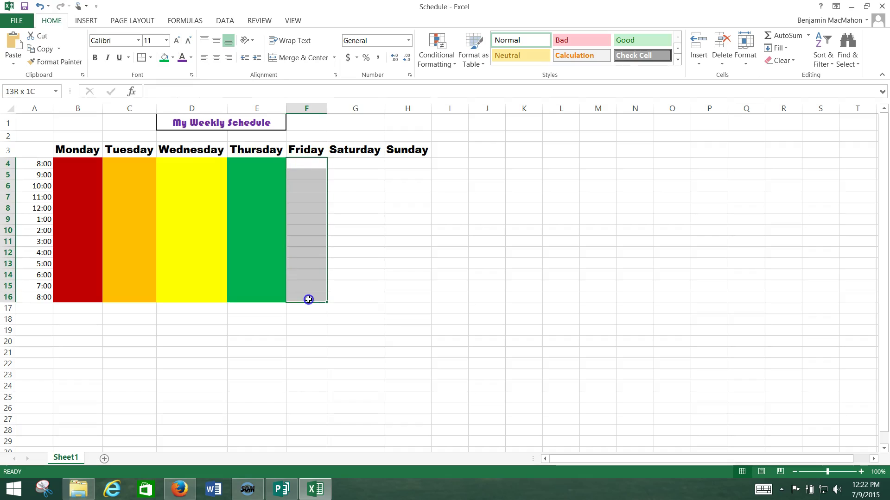
{"action": "left_click", "coordinate": [173, 57]}
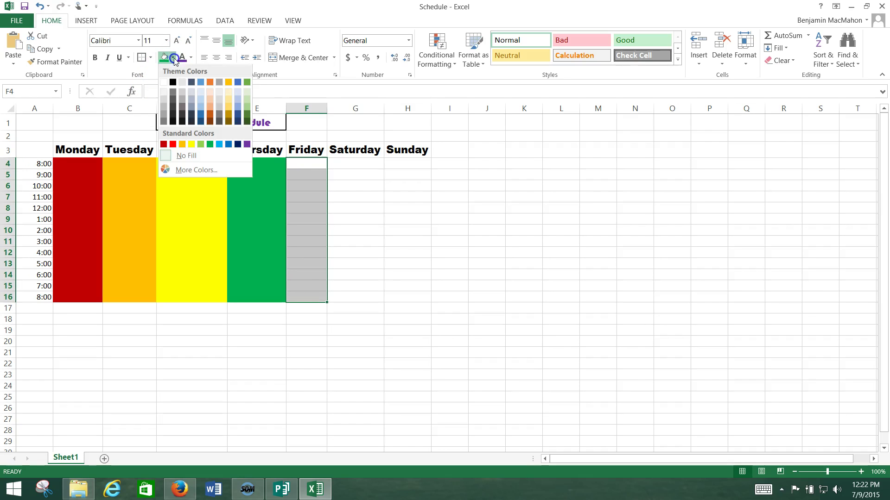
{"action": "left_click", "coordinate": [230, 145]}
{"action": "left_click_drag", "start_coordinate": [358, 162], "coordinate": [354, 297]}
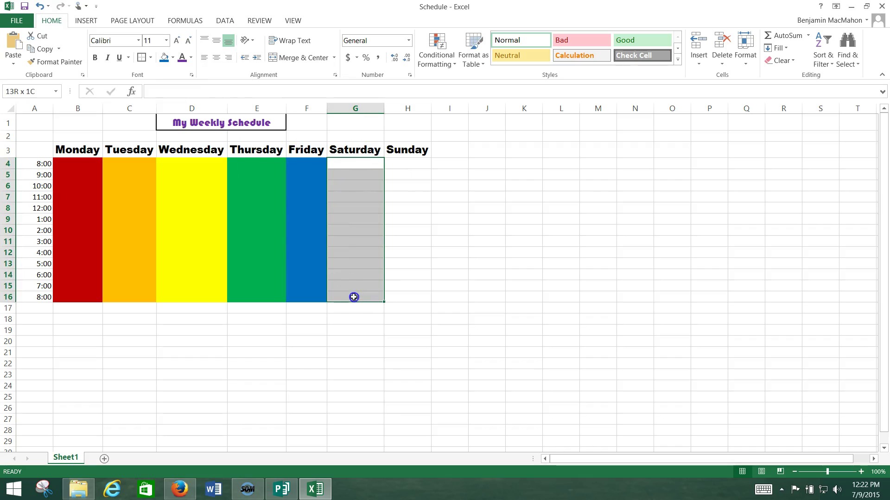
{"action": "left_click", "coordinate": [174, 58]}
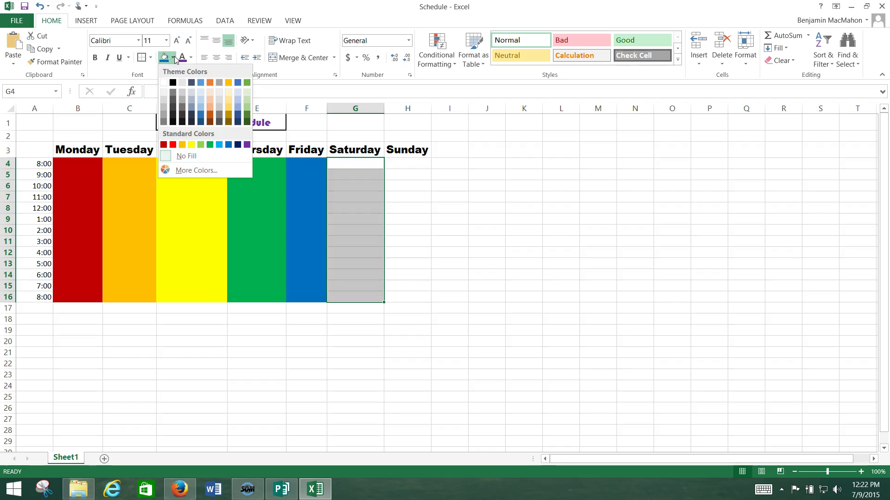
Step: Fill the Saturday column G4:G16 with a bright custom purple from More Colors
{"action": "left_click", "coordinate": [174, 73]}
{"action": "left_click", "coordinate": [186, 170]}
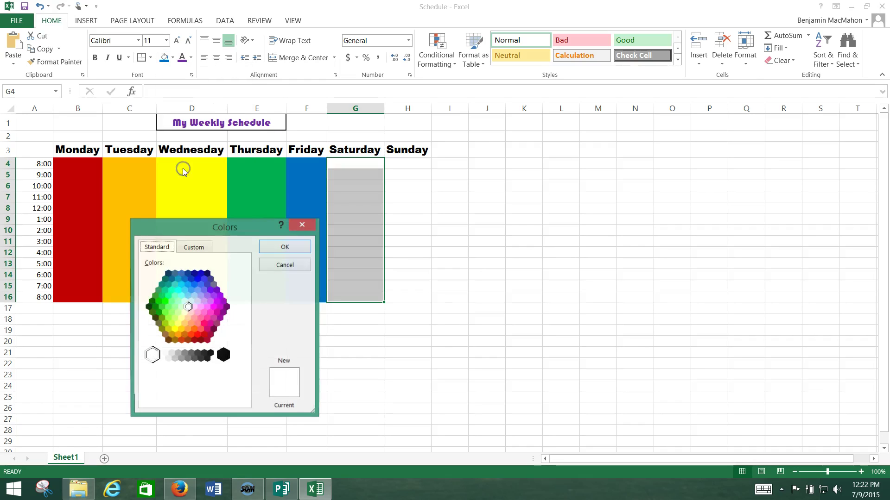
{"action": "left_click", "coordinate": [213, 295]}
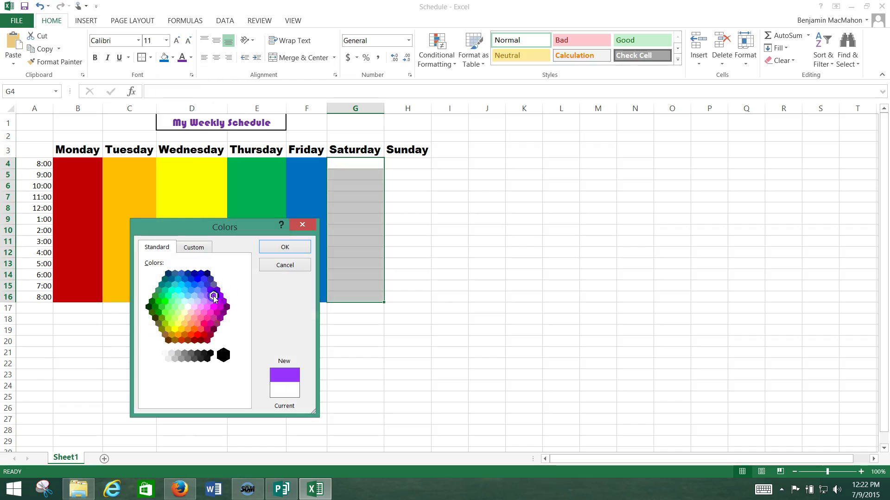
{"action": "left_click", "coordinate": [285, 247]}
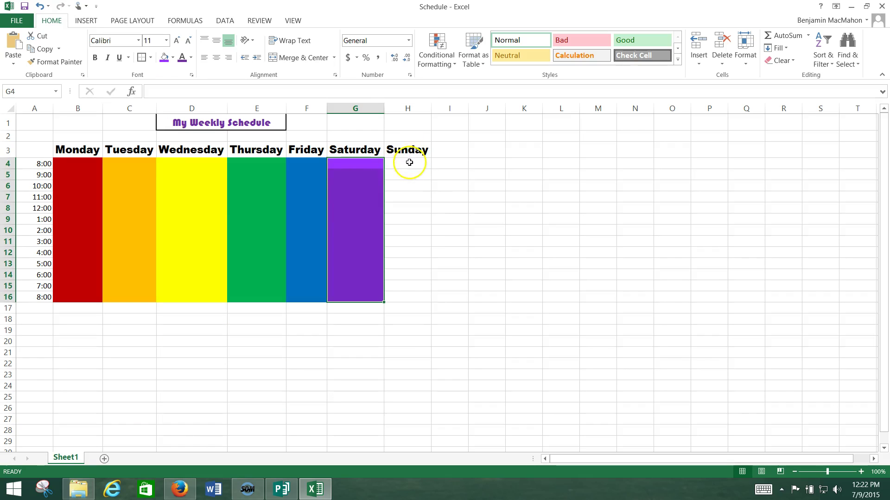
Step: Fill the Sunday column H4:H16 with standard Purple
{"action": "left_click_drag", "start_coordinate": [407, 163], "coordinate": [414, 297]}
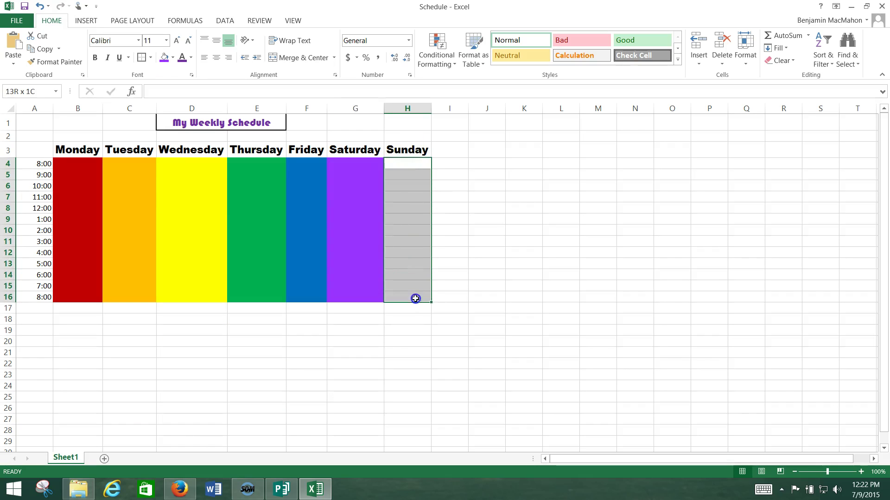
{"action": "left_click", "coordinate": [173, 57]}
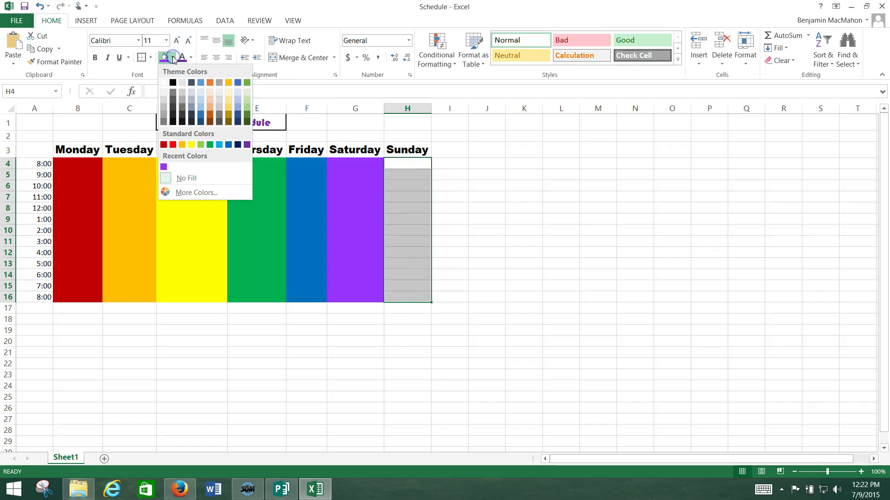
{"action": "left_click", "coordinate": [246, 146]}
{"action": "left_click", "coordinate": [420, 341]}
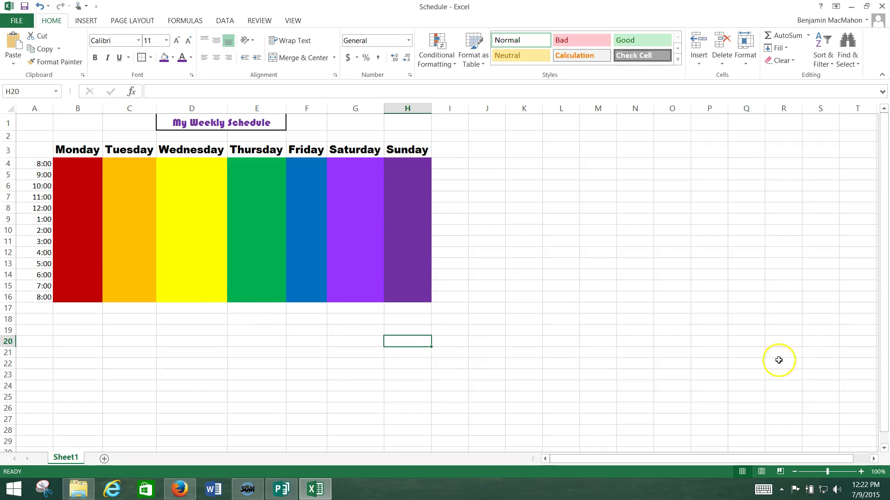
Step: Save the Schedule workbook from the Quick Access Toolbar
{"action": "left_click", "coordinate": [26, 9]}
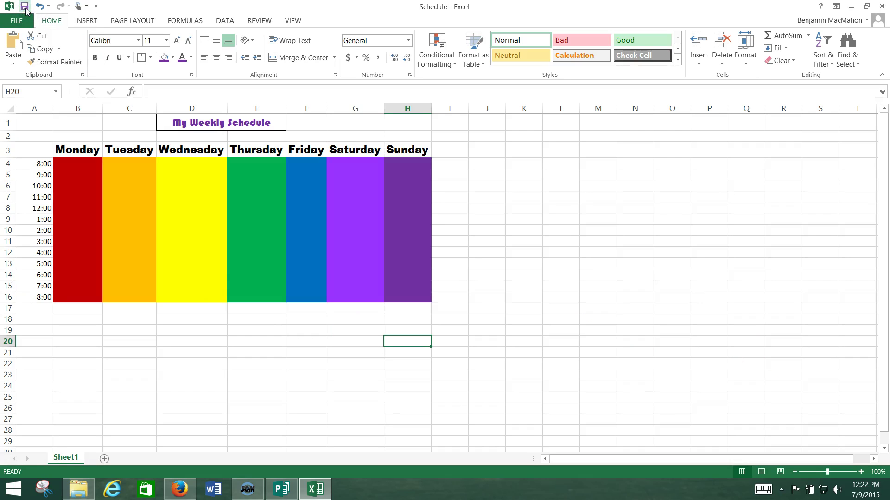